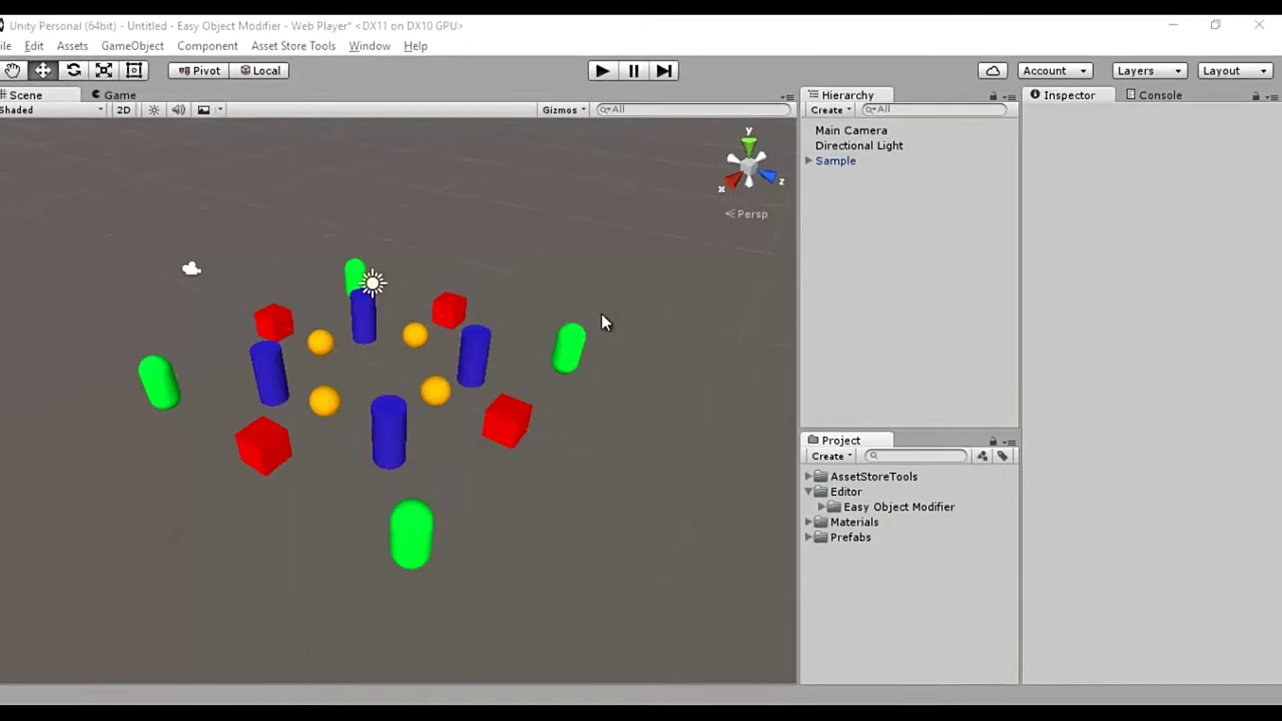
# Examine the contents of the Easy Object Modifier folder inside the Editor folder, and collapse the Editor folder
pyautogui.click(837, 505)
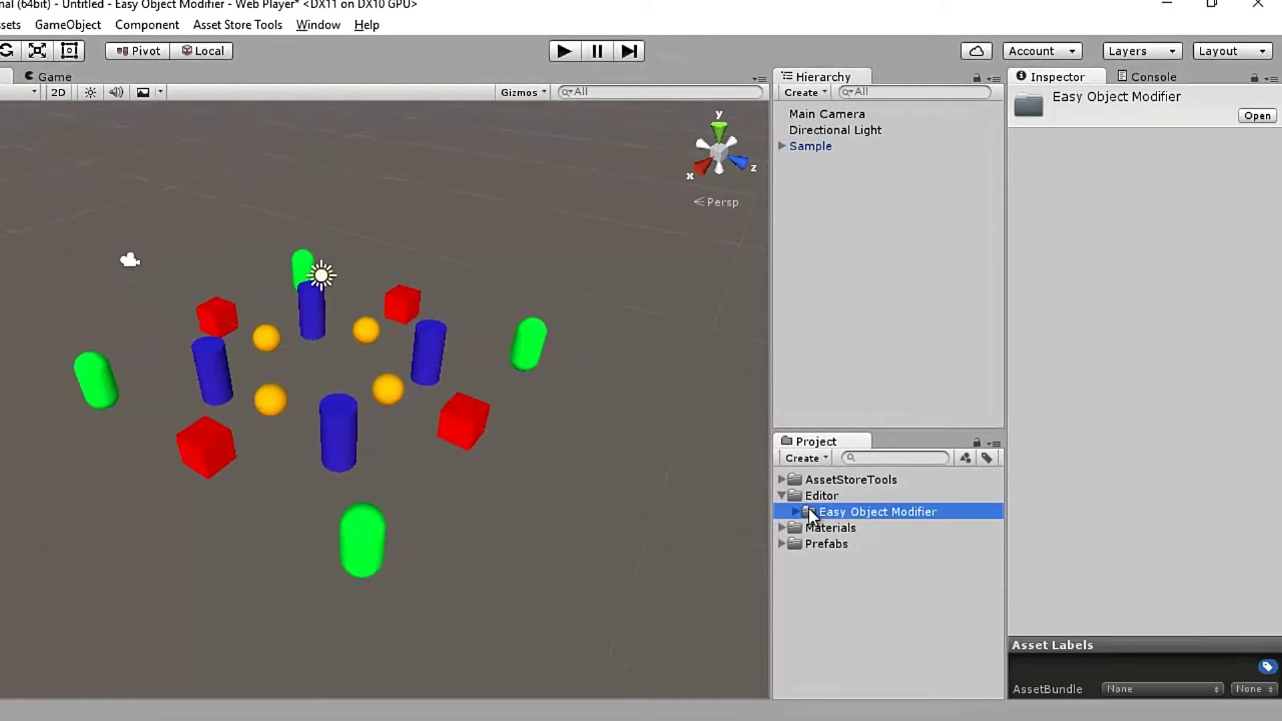
pyautogui.click(811, 498)
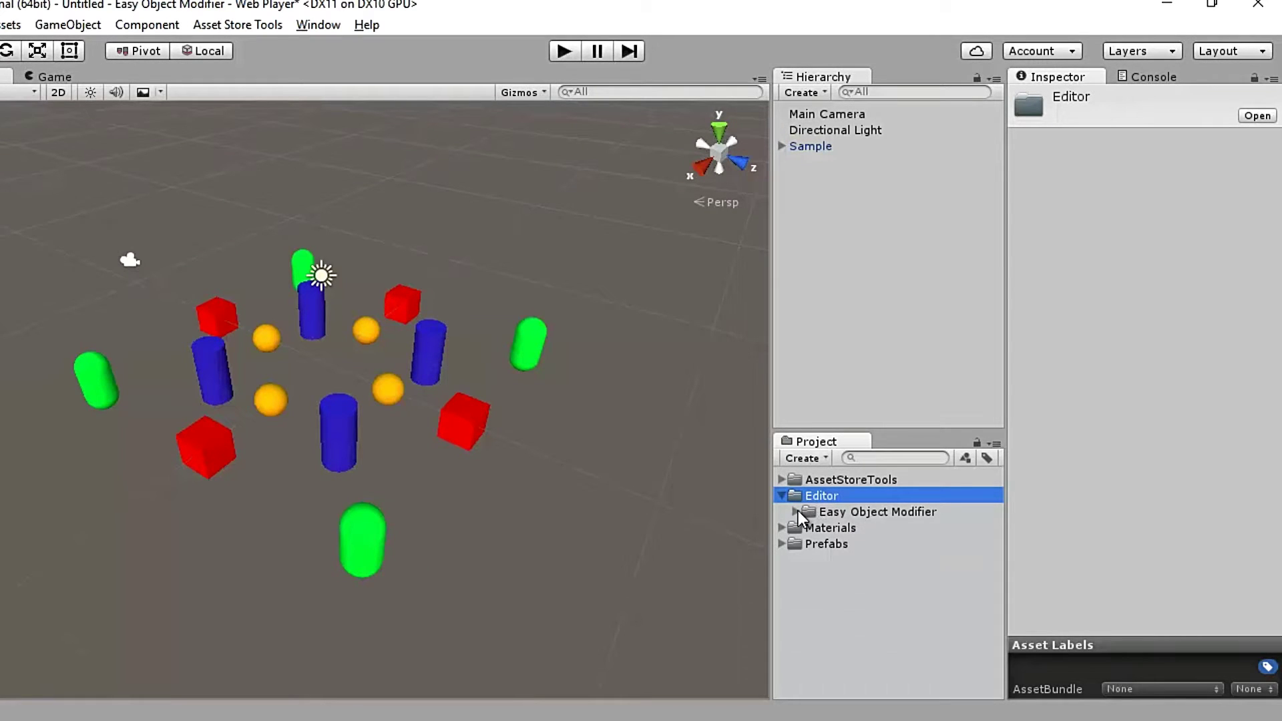
pyautogui.click(796, 511)
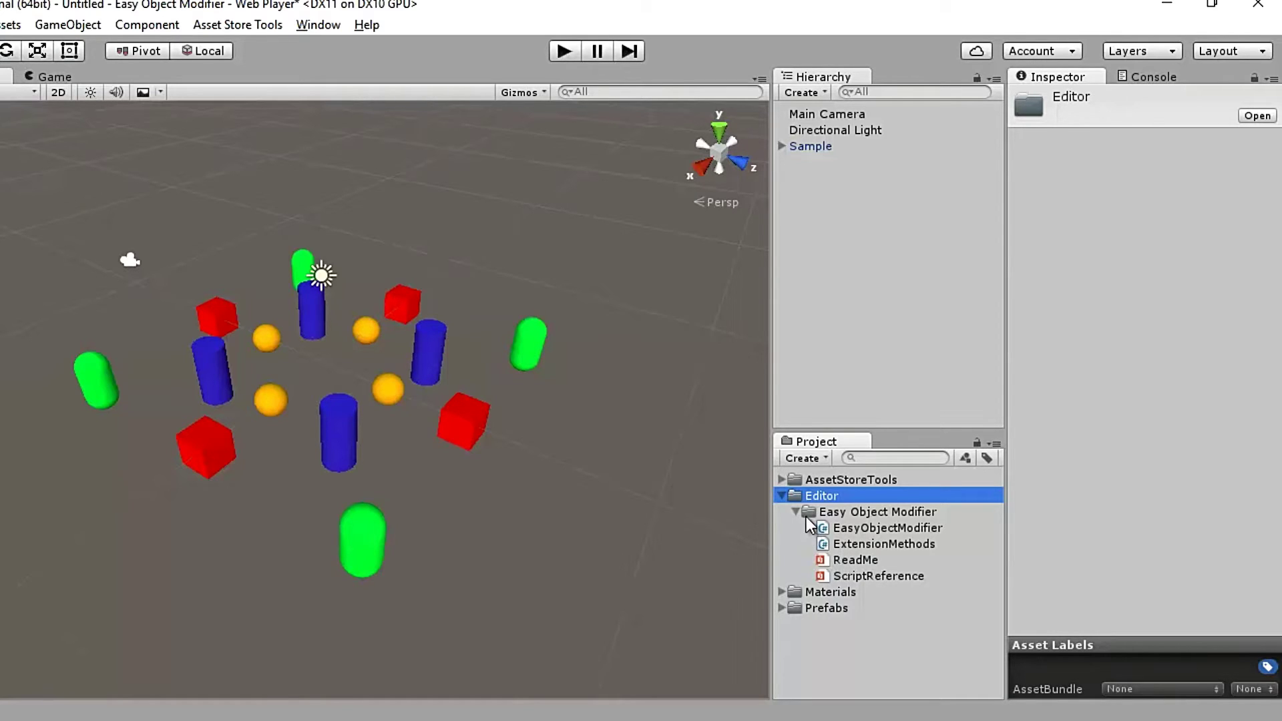
pyautogui.click(780, 495)
pyautogui.click(804, 337)
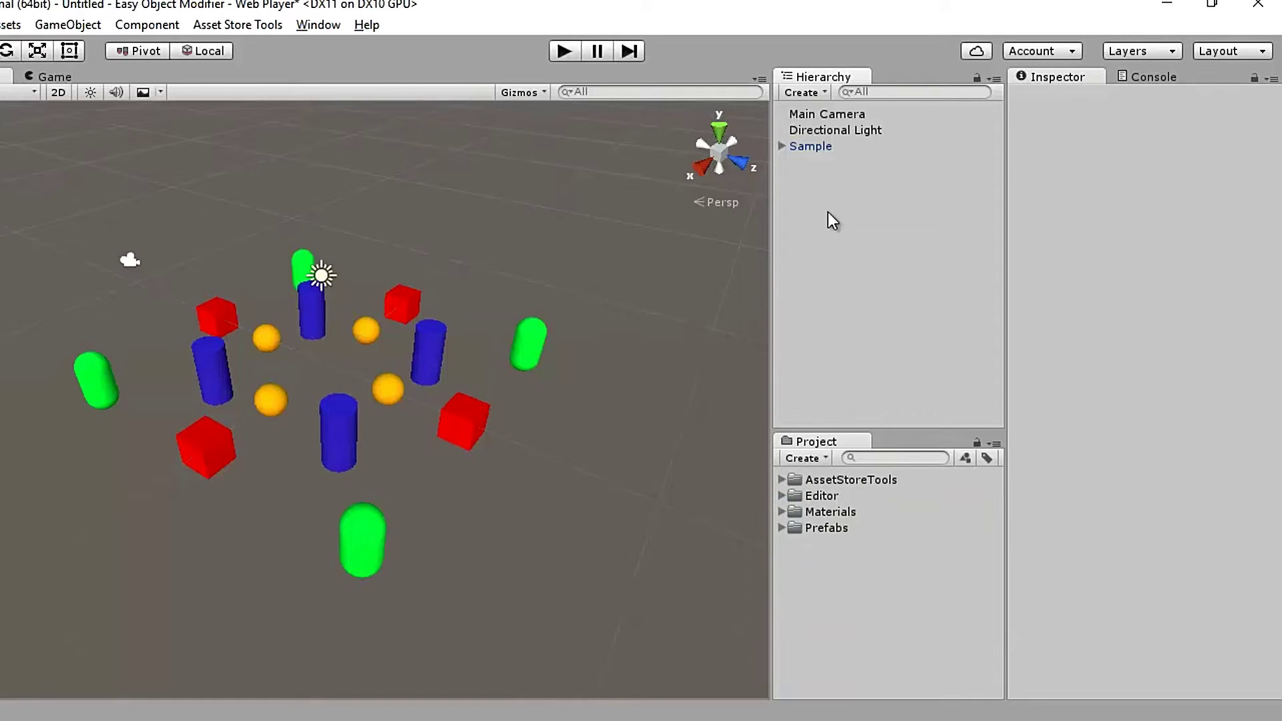
# Expand the Sample object's children and inspect Box_1, Capsule_1 and Cylinder_1, ending with nothing selected
pyautogui.click(803, 148)
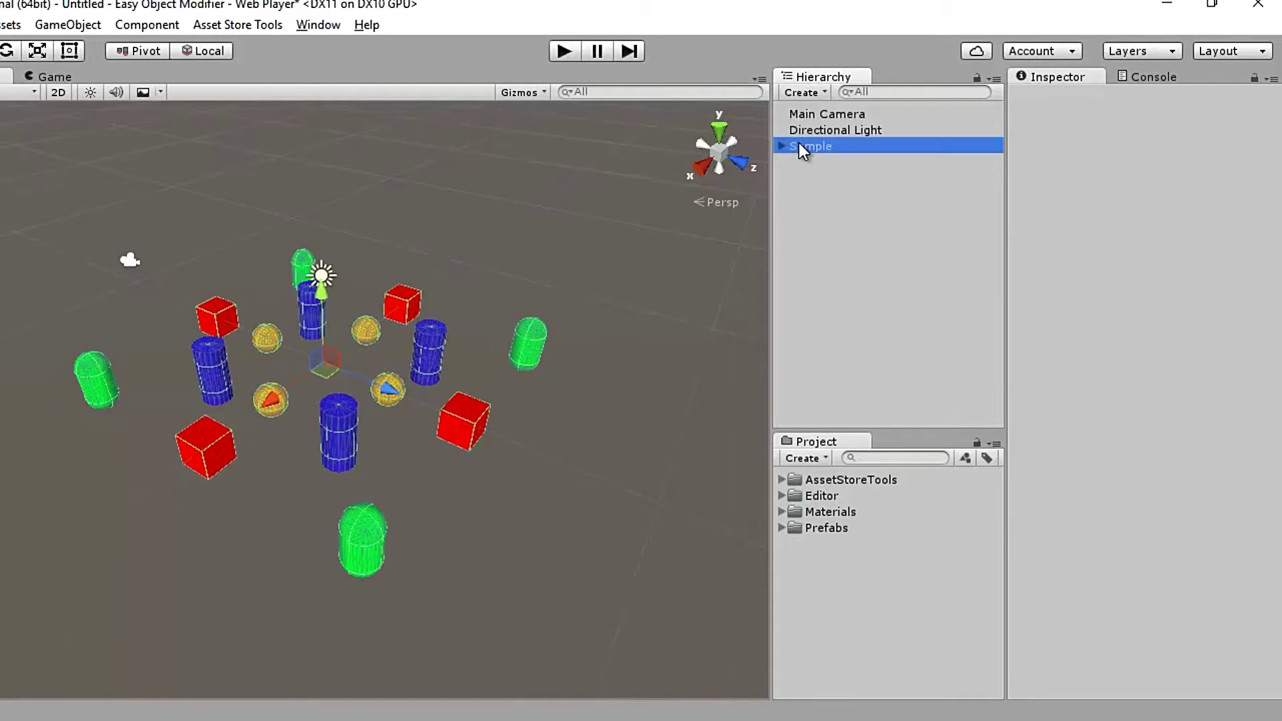
pyautogui.click(780, 146)
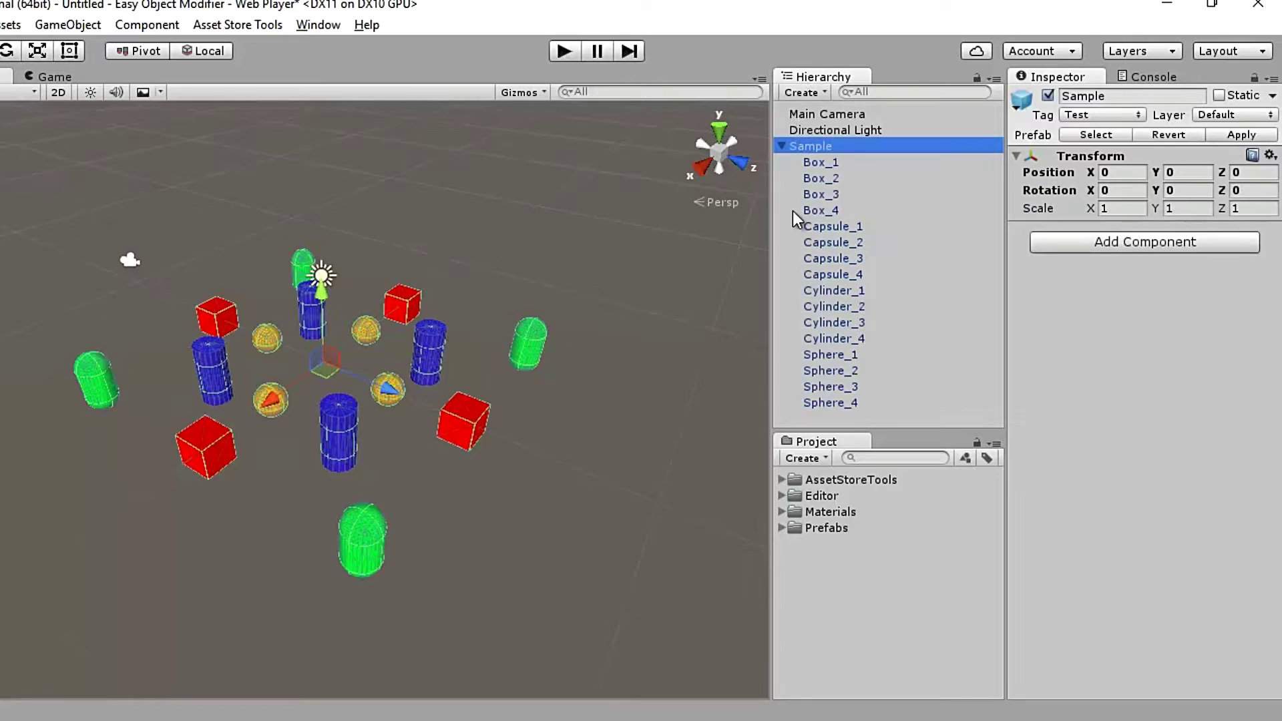
pyautogui.click(822, 167)
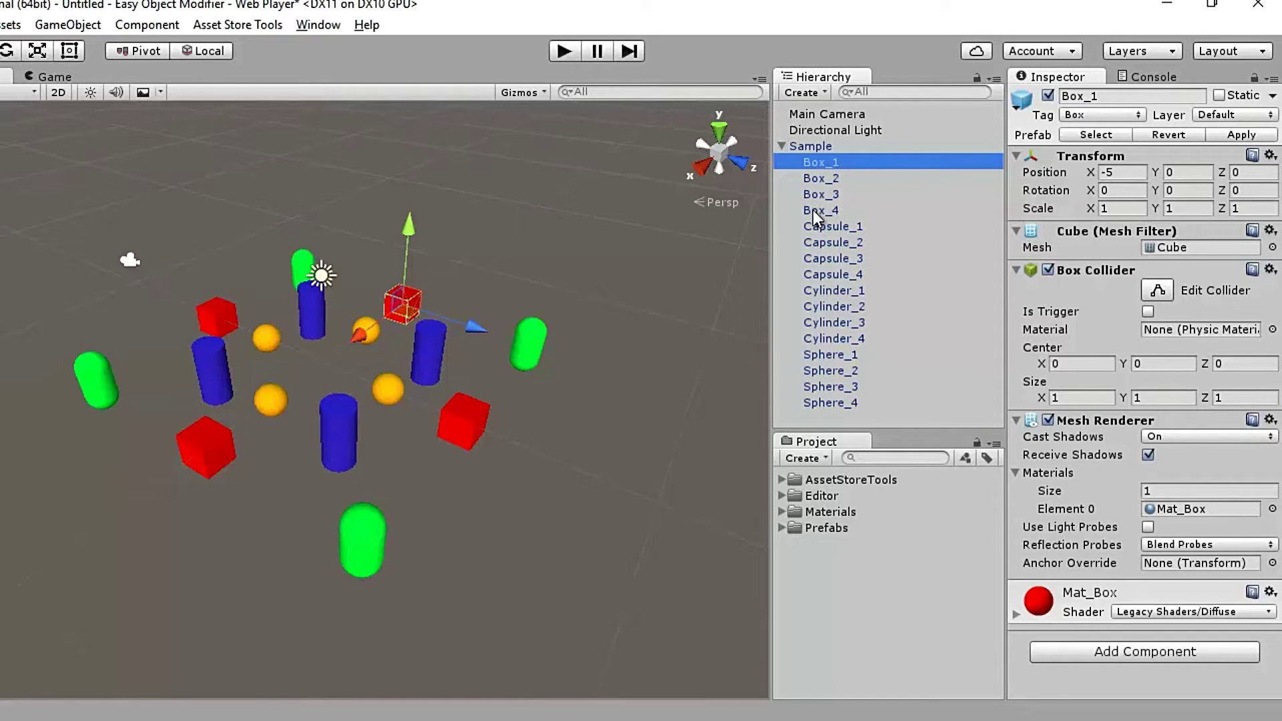
pyautogui.click(816, 227)
pyautogui.click(826, 295)
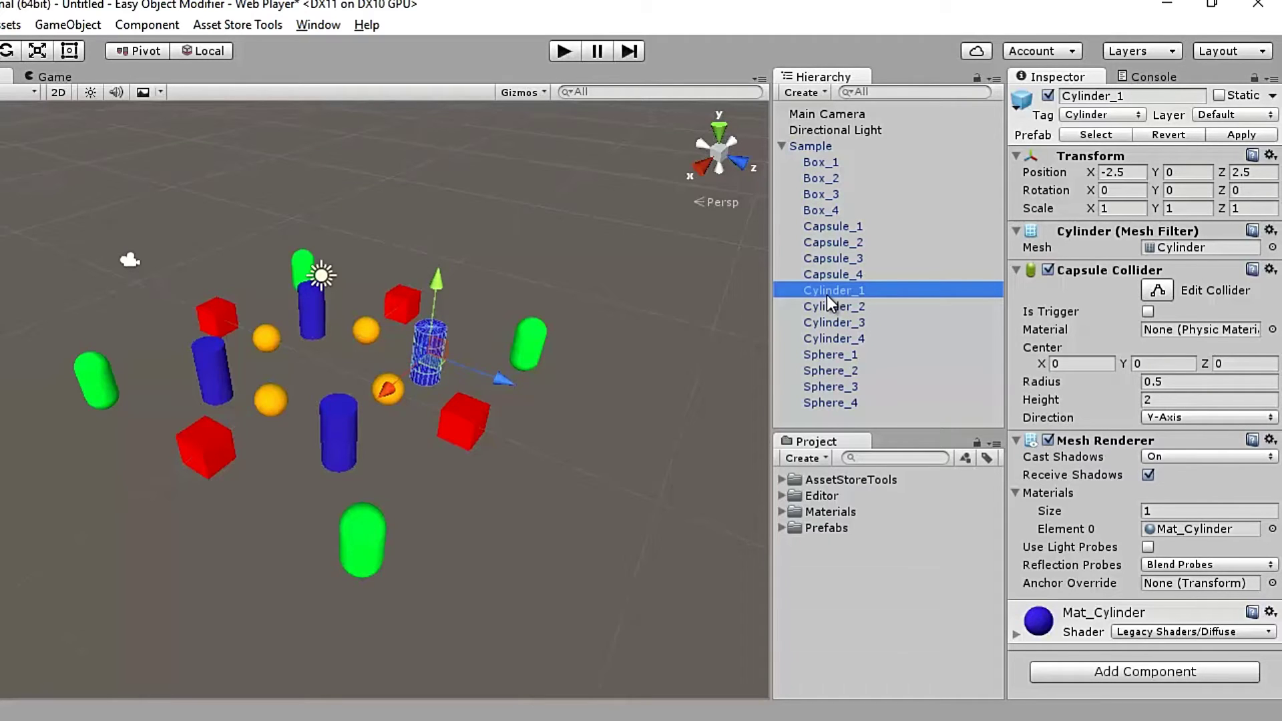
pyautogui.click(948, 146)
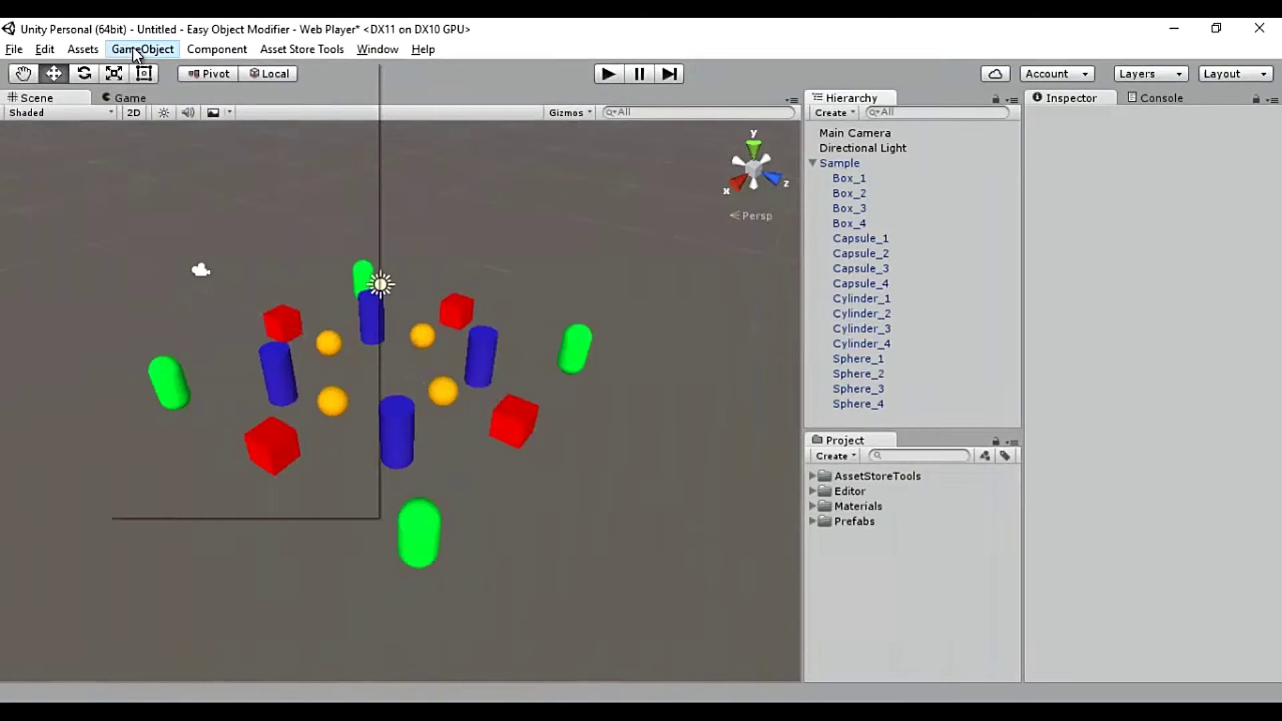
# Open Easy Object Modifier, select Main Camera to check how the tool handles selections, and clear the selection
pyautogui.click(136, 51)
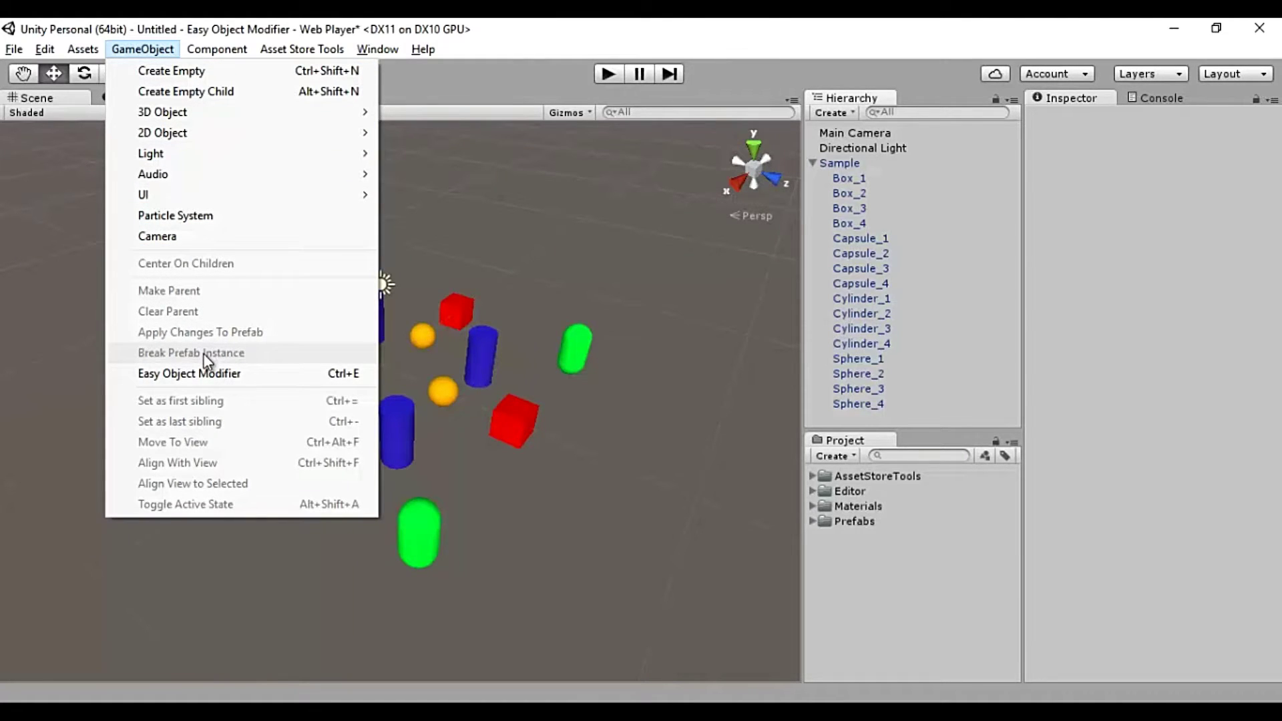
pyautogui.click(285, 373)
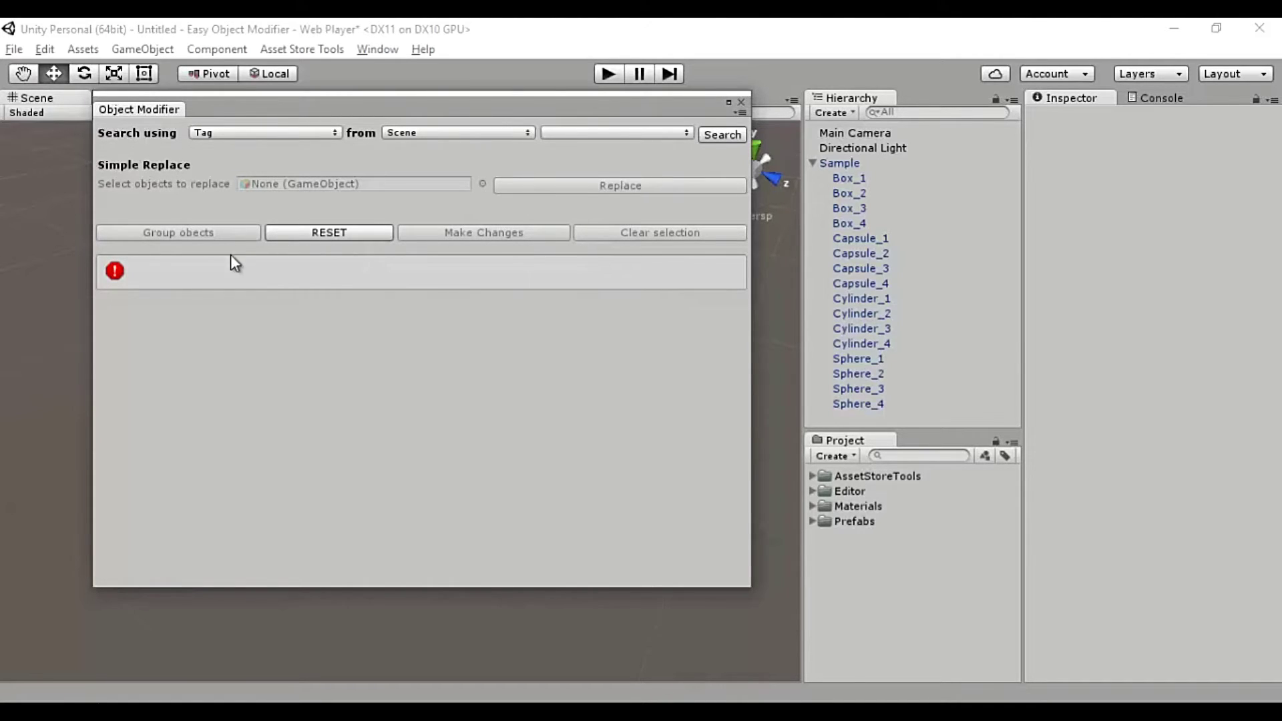
pyautogui.click(858, 134)
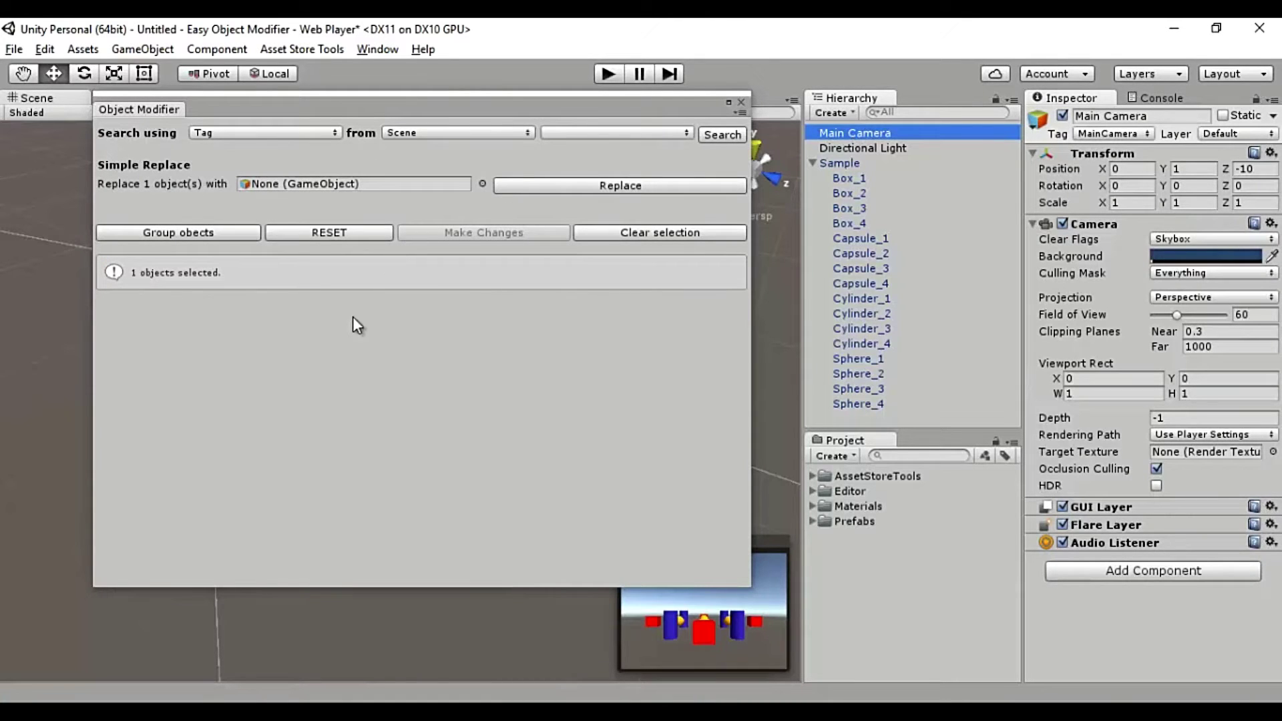
pyautogui.click(596, 237)
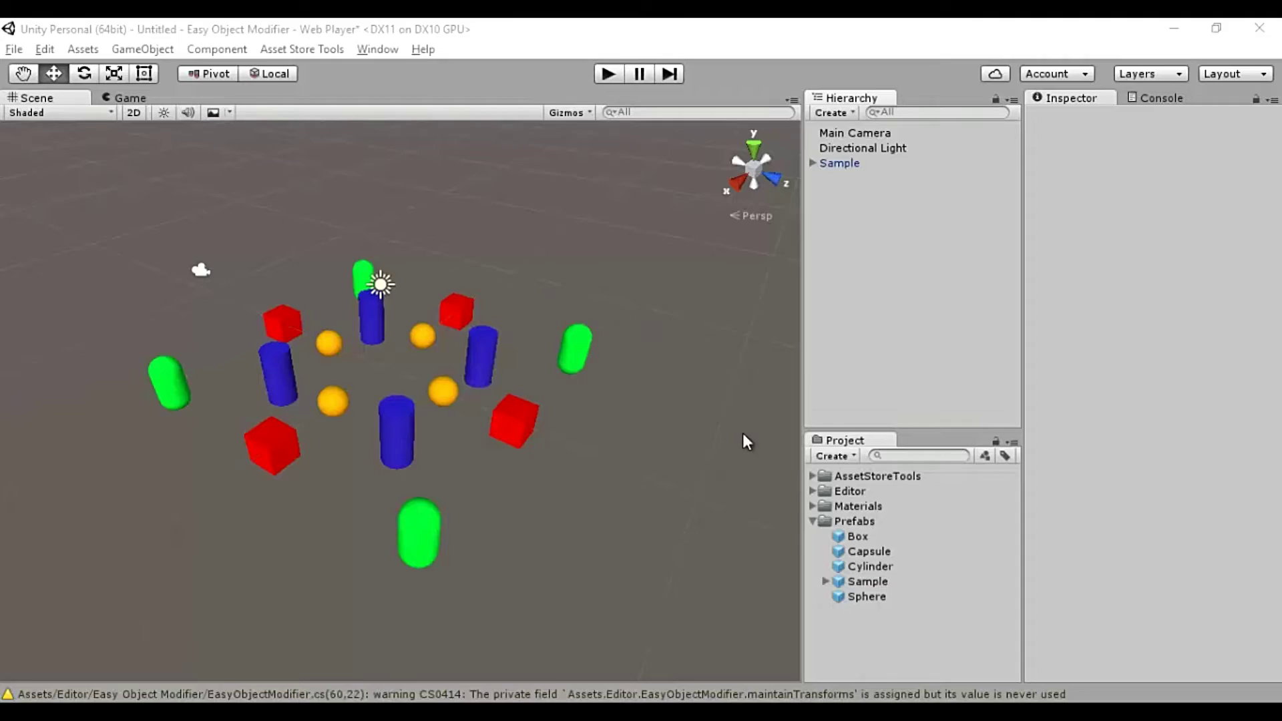
# Add an instance of the Box prefab to the scene outside the Sample object and reopen the Object Modifier window
pyautogui.moveTo(858, 536); pyautogui.dragTo(859, 271)
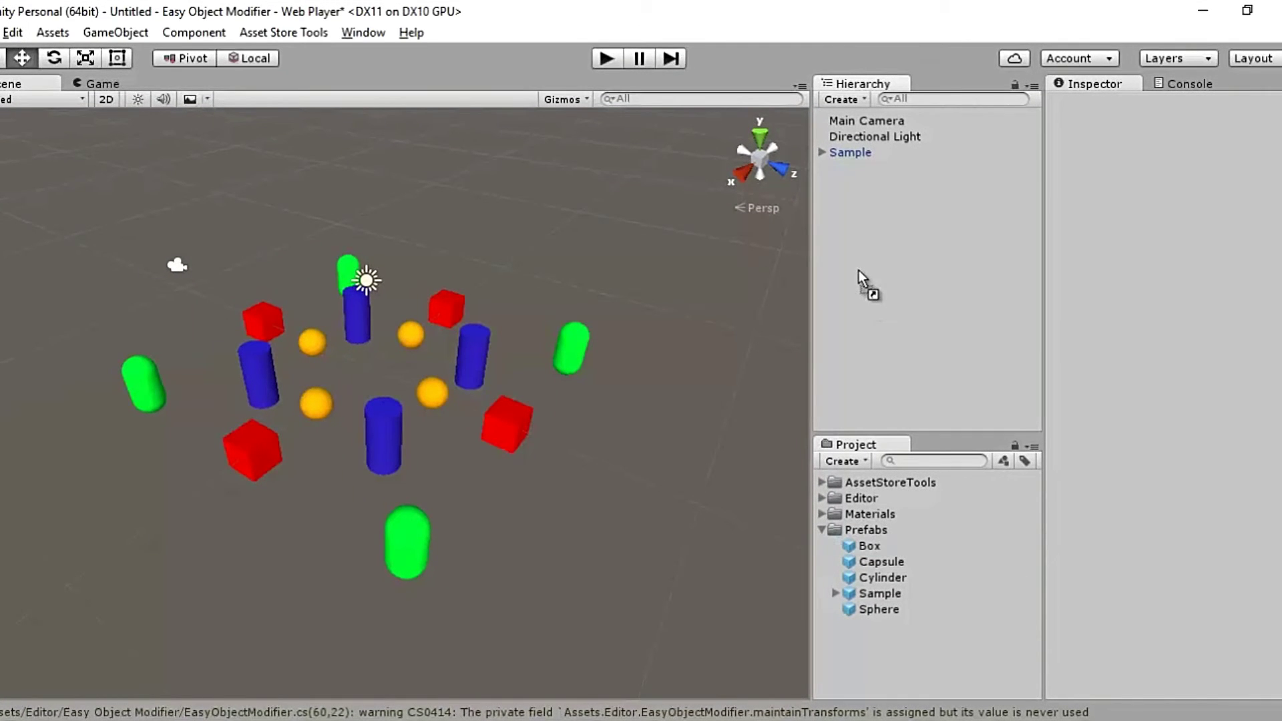
pyautogui.click(858, 270)
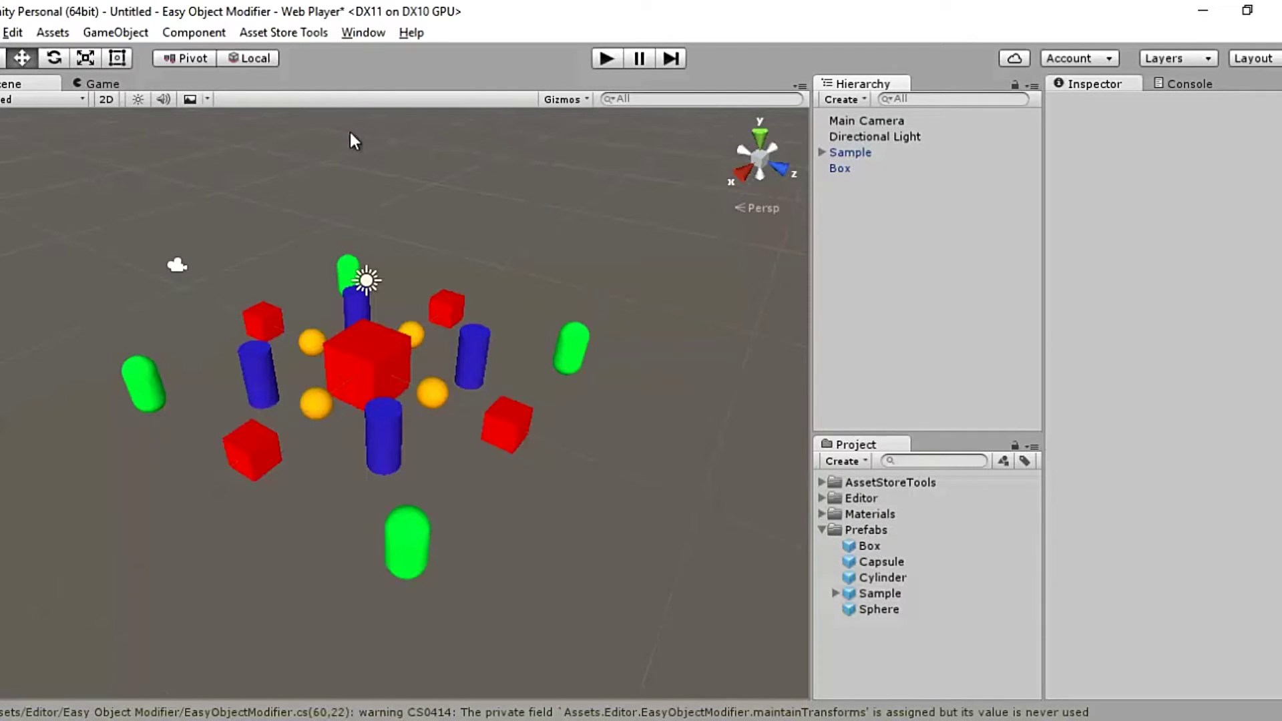
pyautogui.hotkey('ctrl', 'shift', 'o')
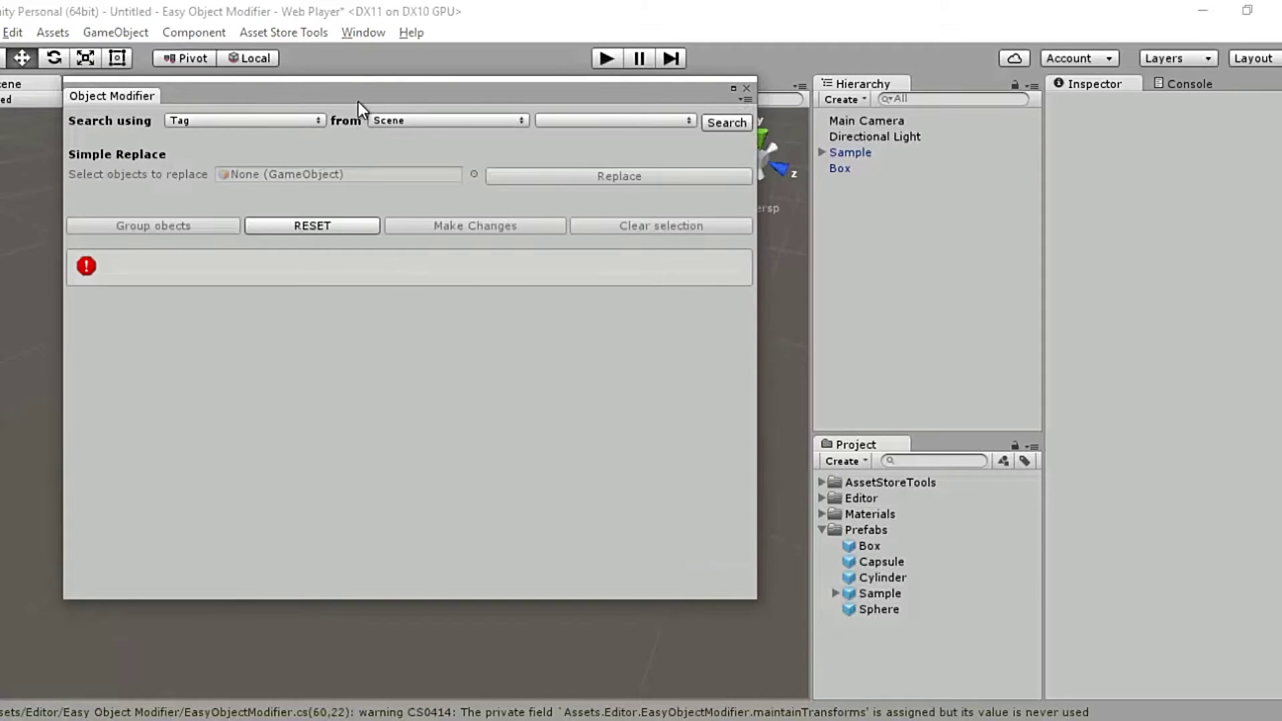
pyautogui.moveTo(358, 102); pyautogui.dragTo(355, 120)
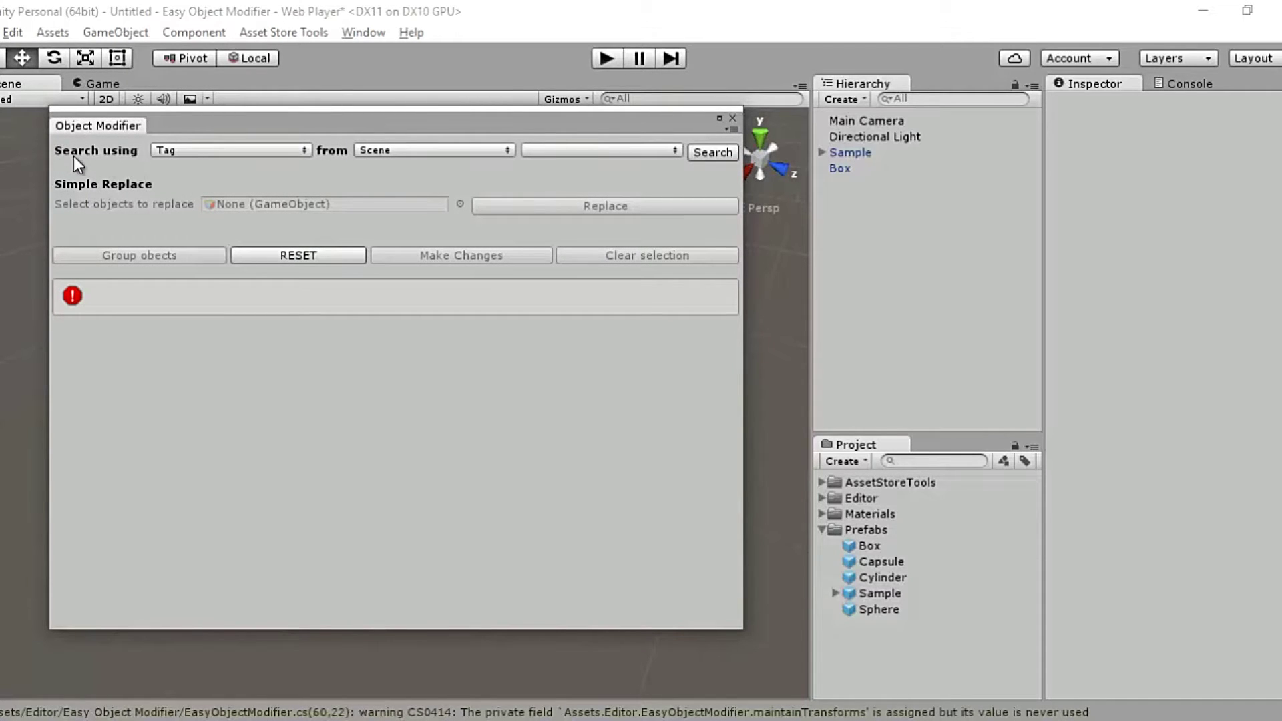
# Search the scene for objects tagged Box, including child objects, and reset the search and selection
pyautogui.click(542, 157)
pyautogui.click(565, 321)
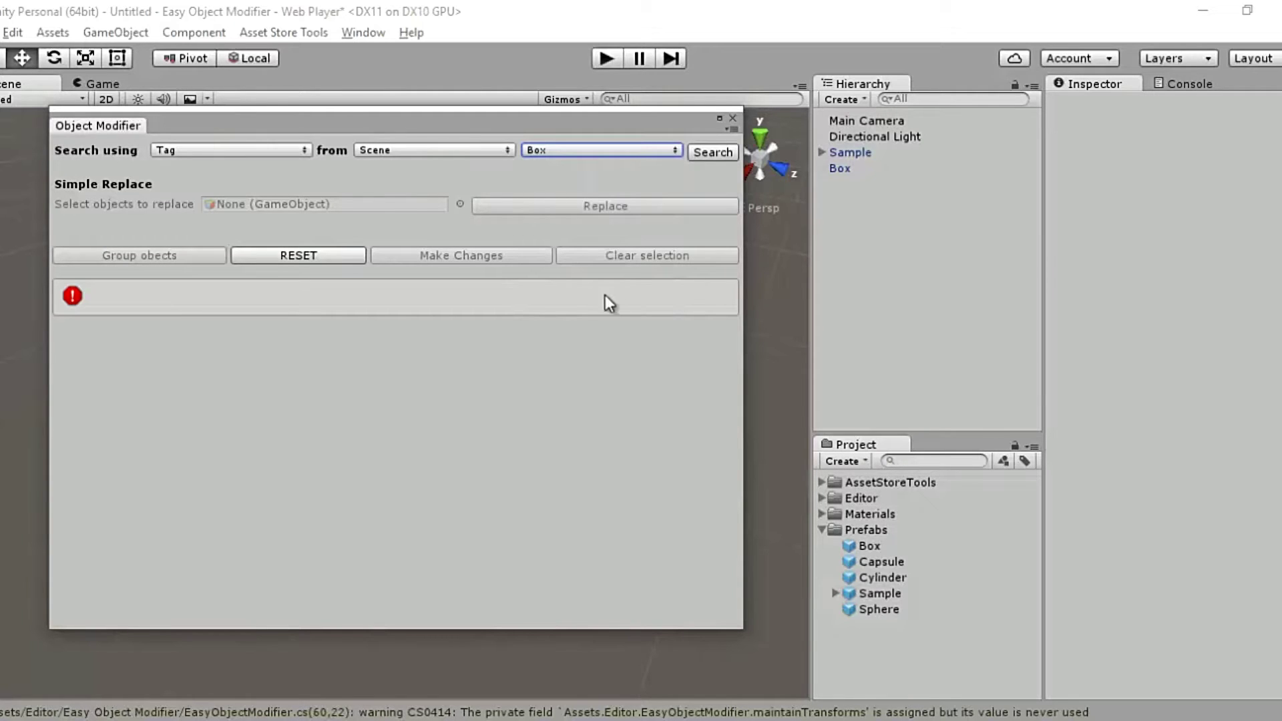
pyautogui.click(713, 154)
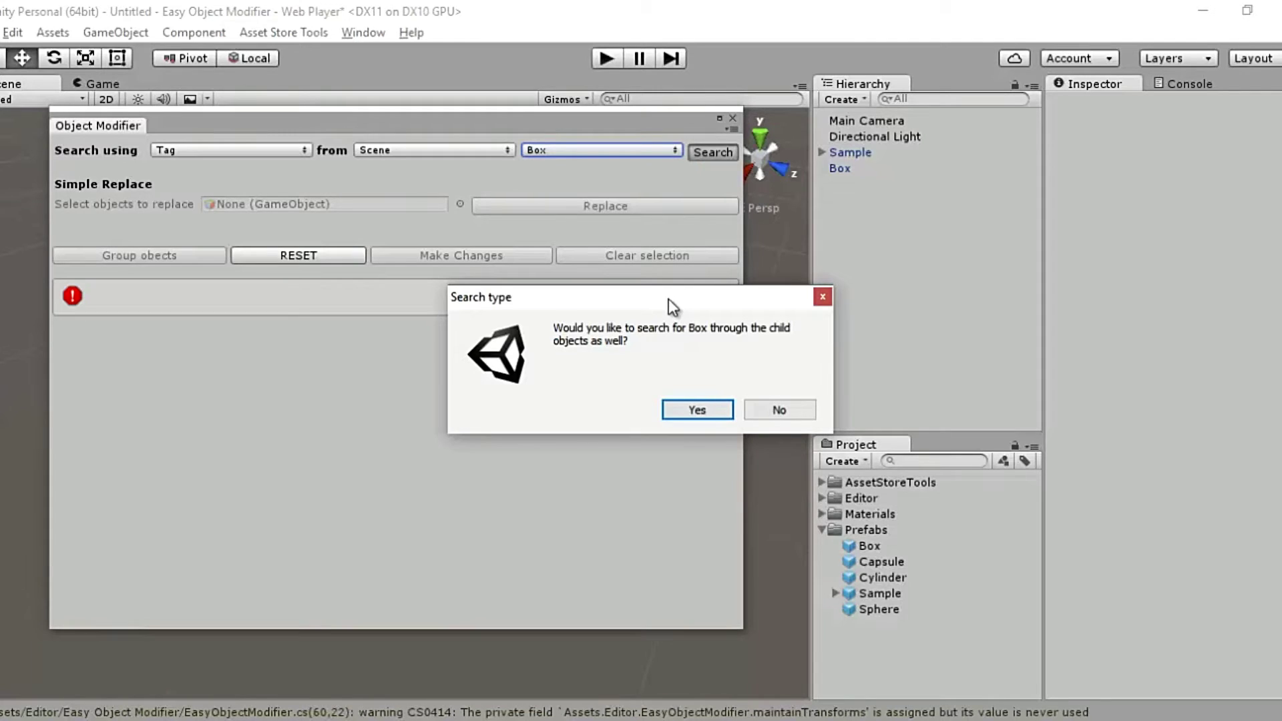
pyautogui.click(683, 402)
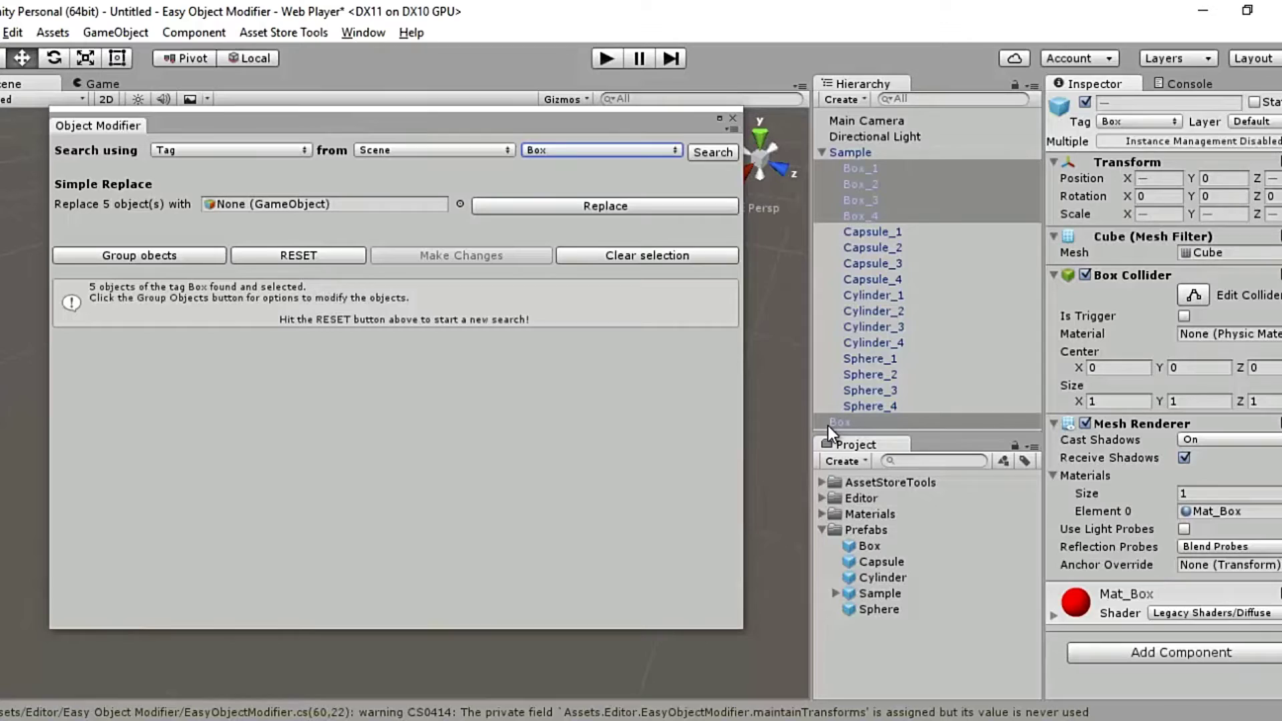
pyautogui.click(324, 251)
pyautogui.click(614, 258)
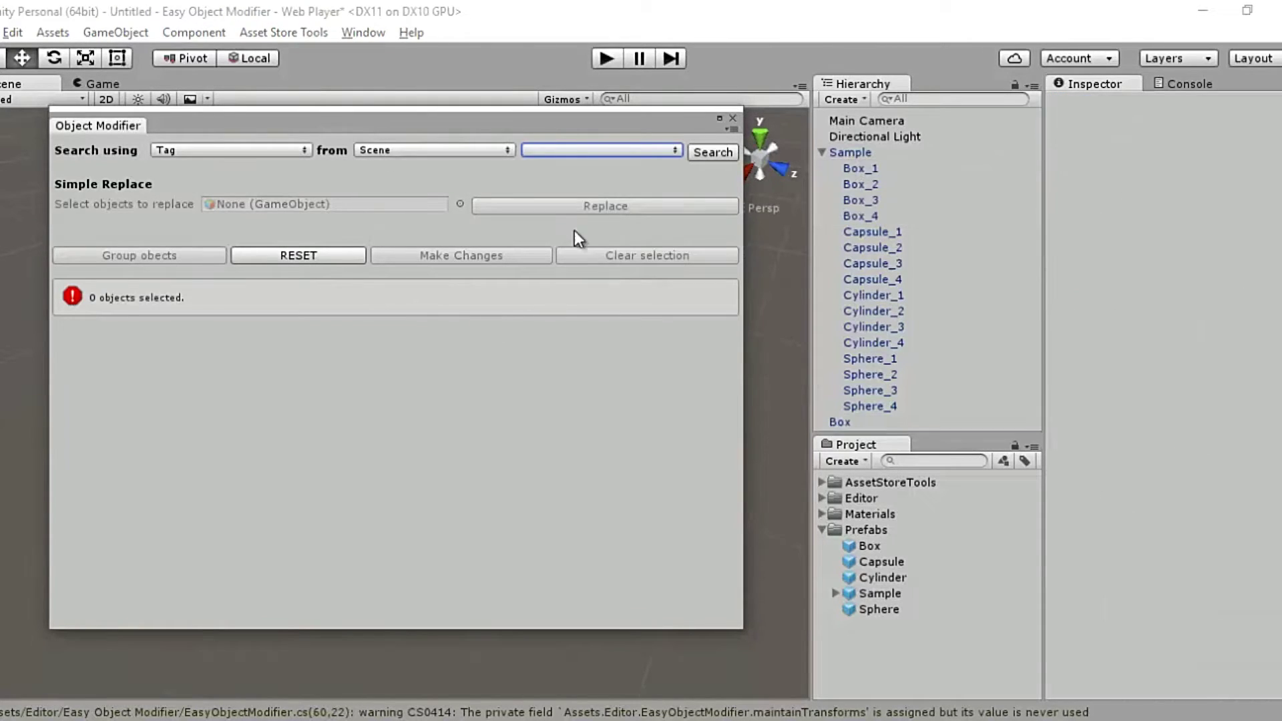
# Search the scene for objects tagged Box without including child objects, and reset the search and selection
pyautogui.click(583, 147)
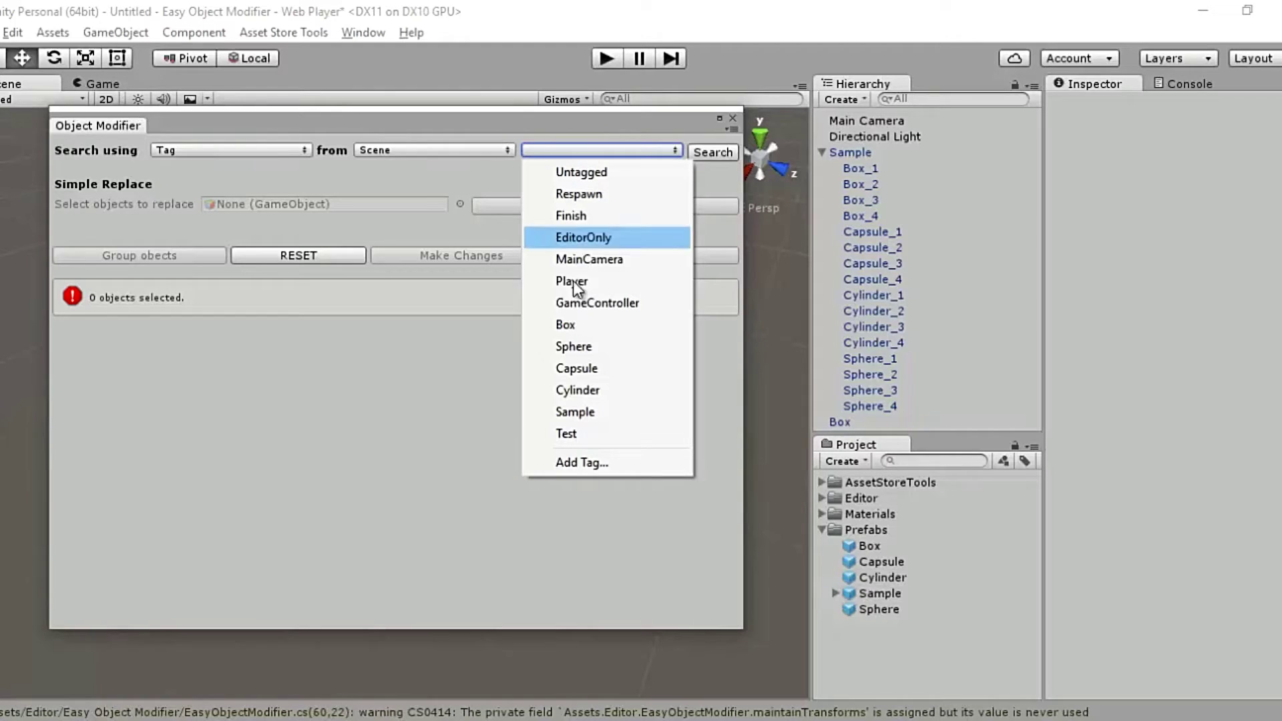
pyautogui.click(568, 321)
pyautogui.click(711, 155)
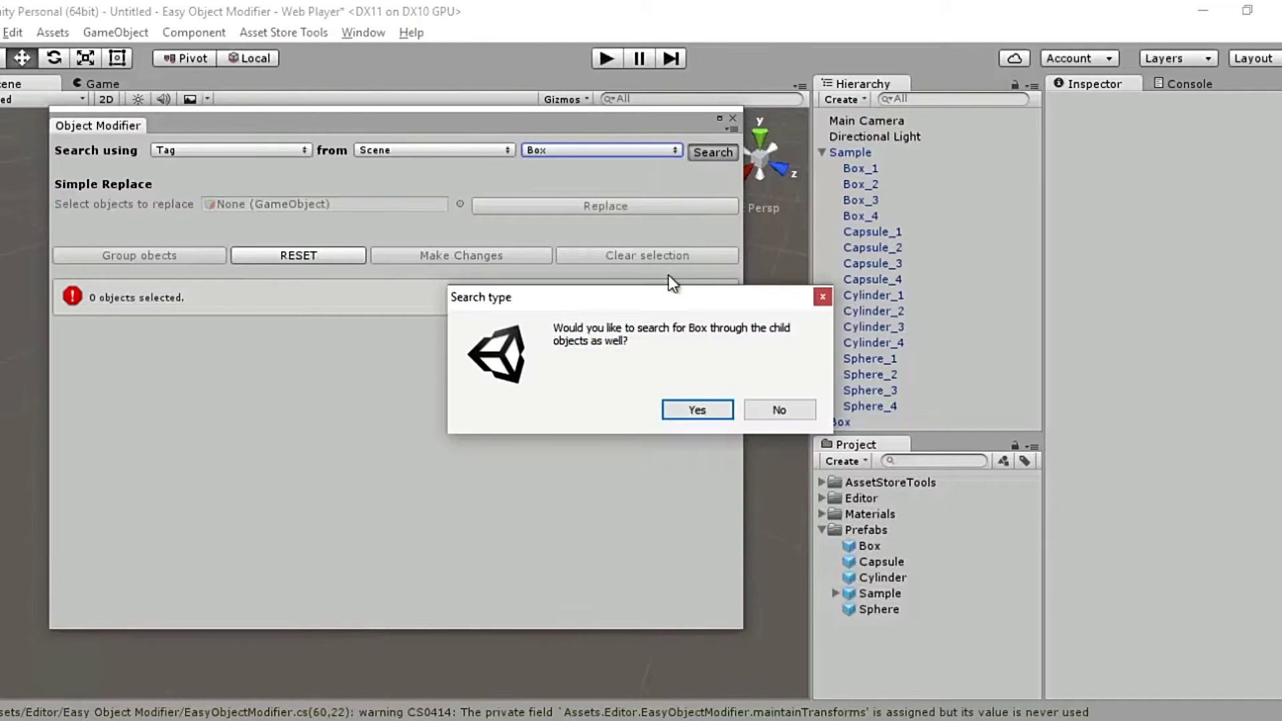
pyautogui.moveTo(662, 296); pyautogui.dragTo(606, 281)
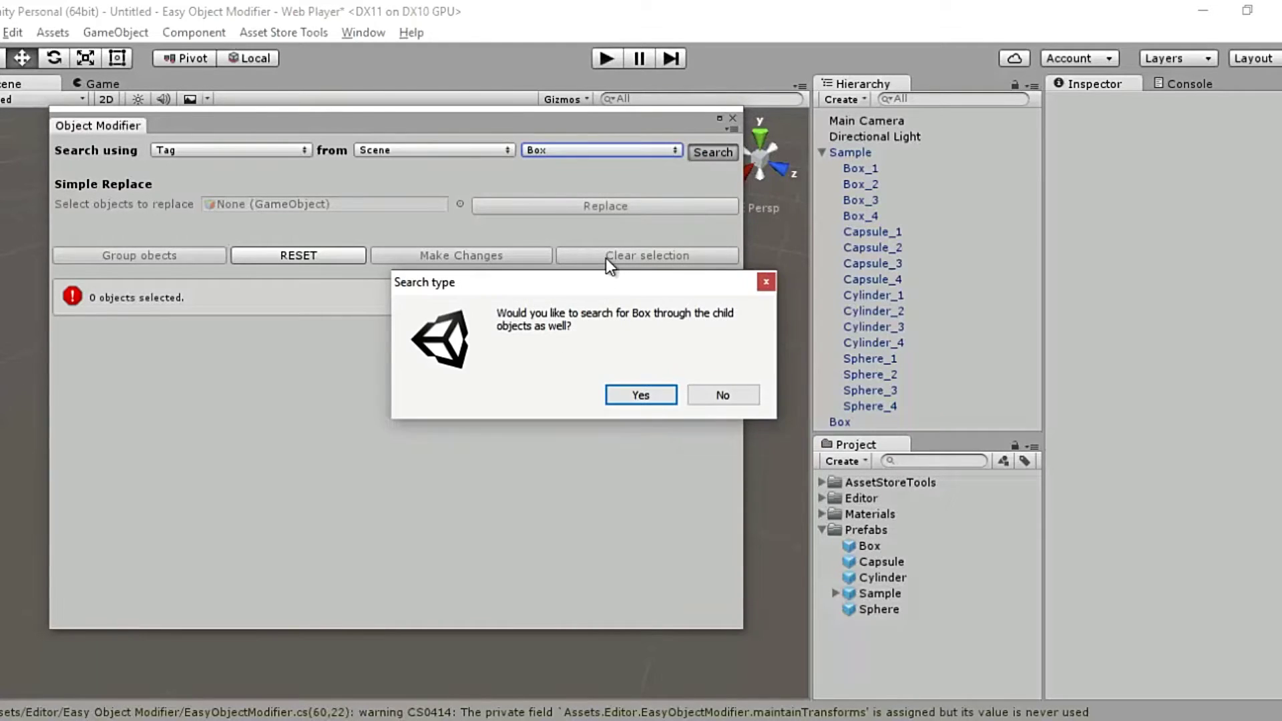
pyautogui.click(720, 395)
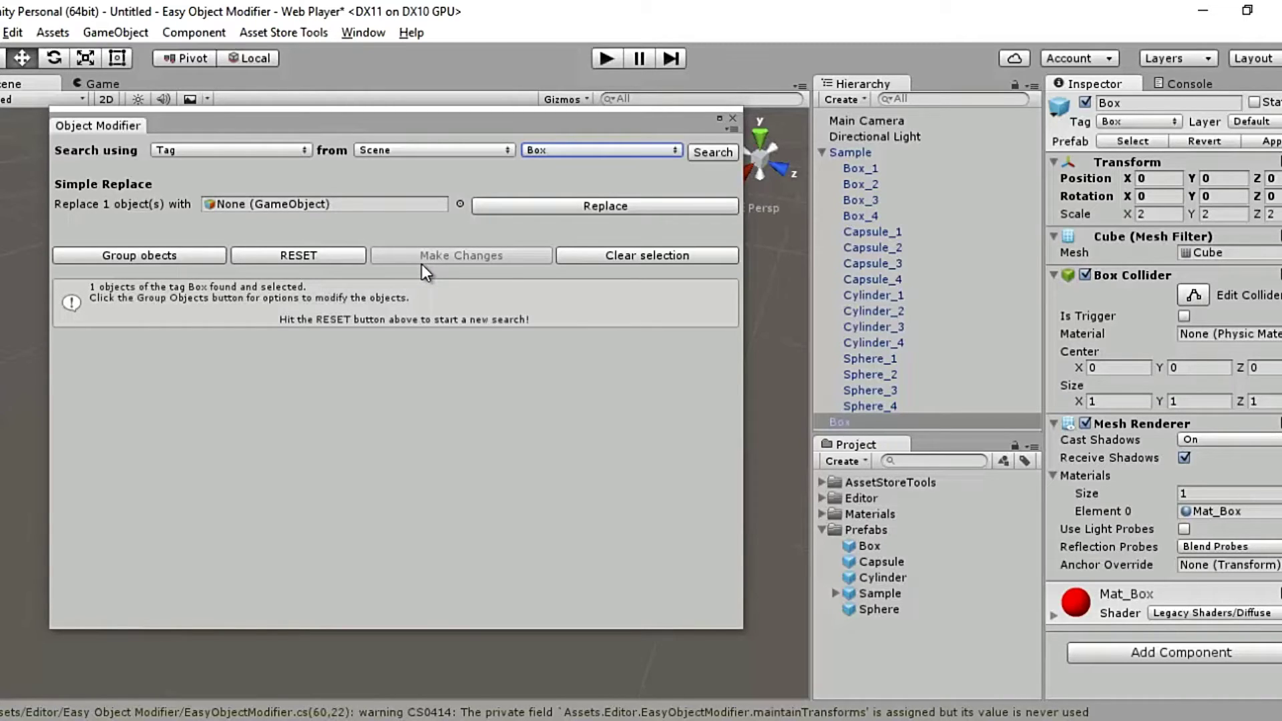
pyautogui.click(342, 259)
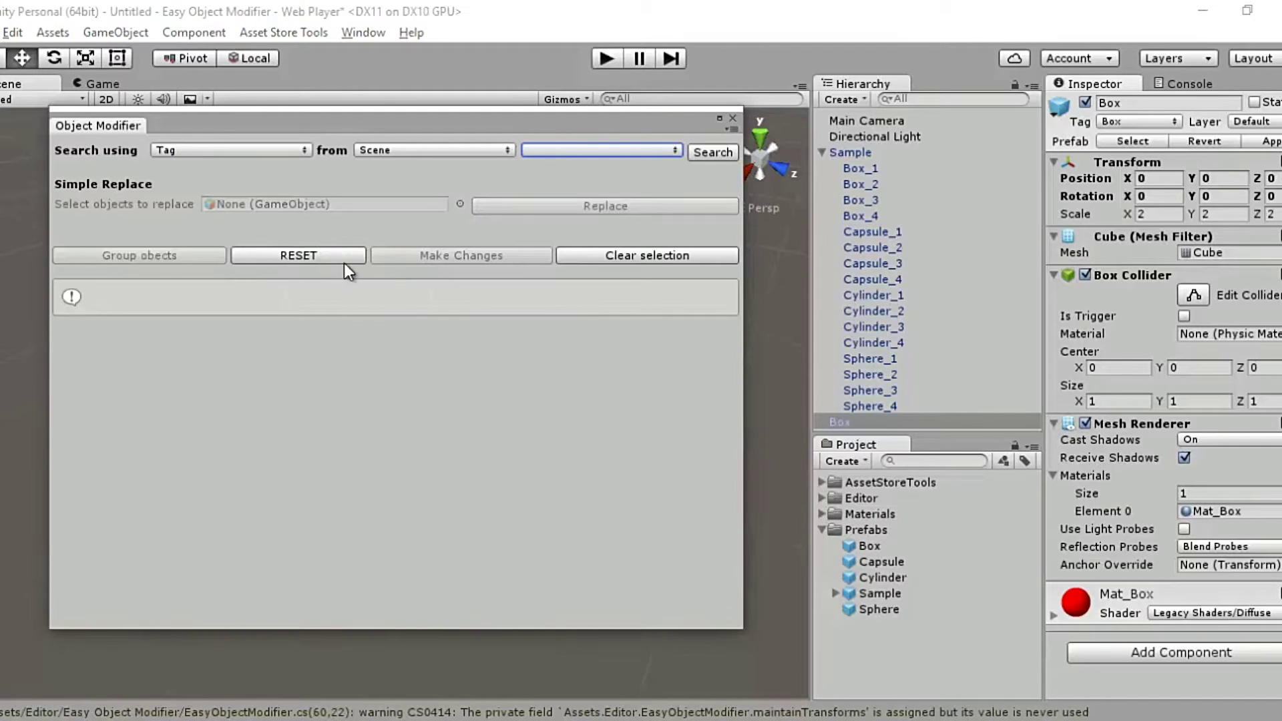
pyautogui.click(581, 257)
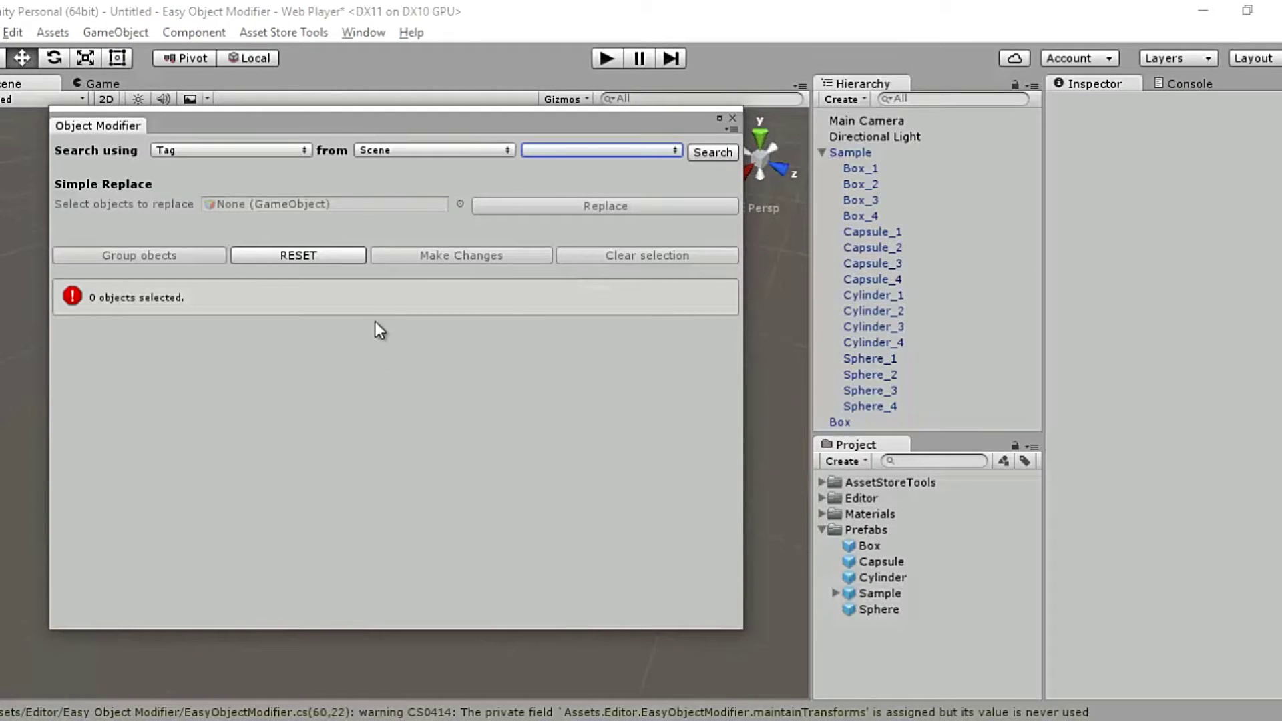
# Set the tag search source to Project and add only the Prefabs folder as the folder to search
pyautogui.click(378, 158)
pyautogui.click(392, 194)
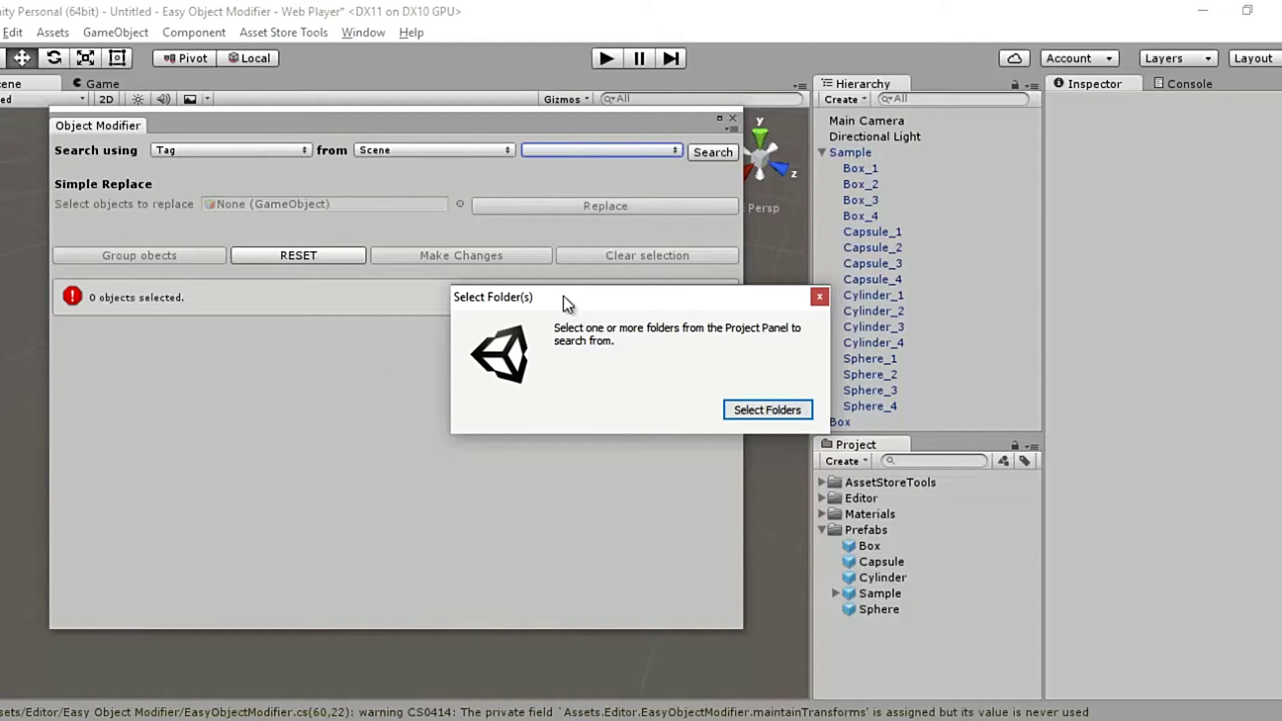
pyautogui.click(743, 410)
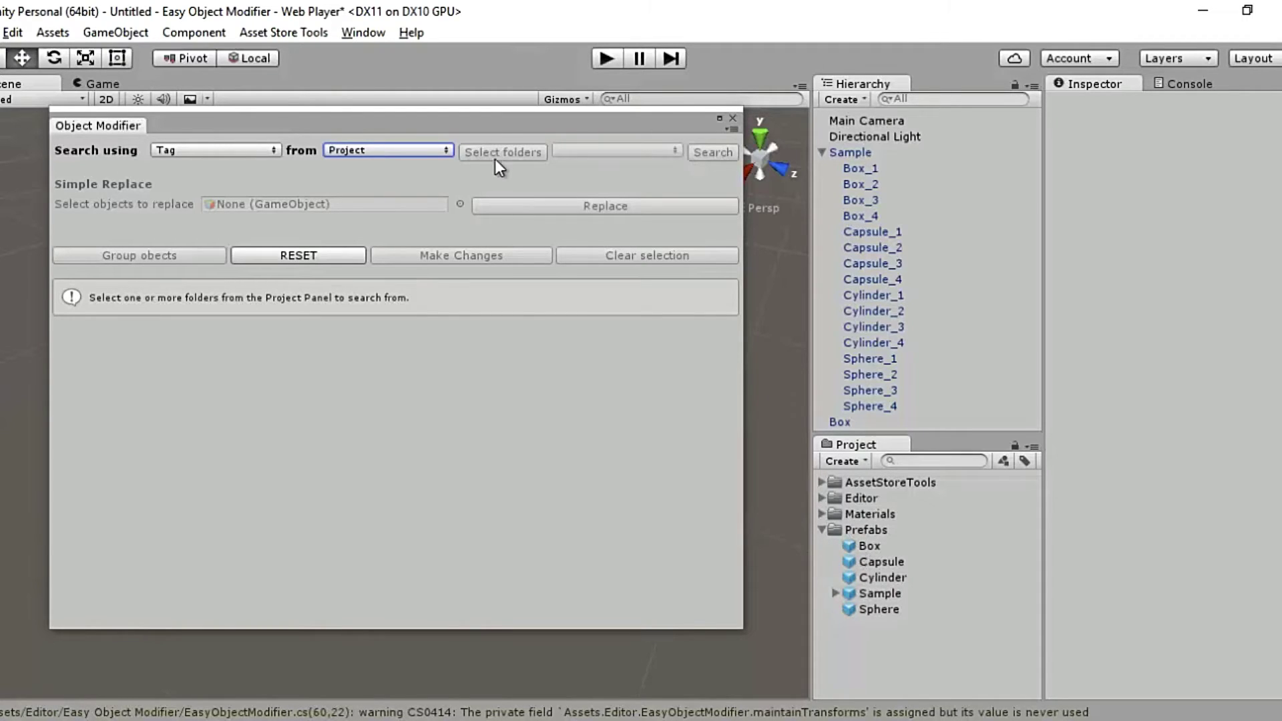
pyautogui.click(861, 530)
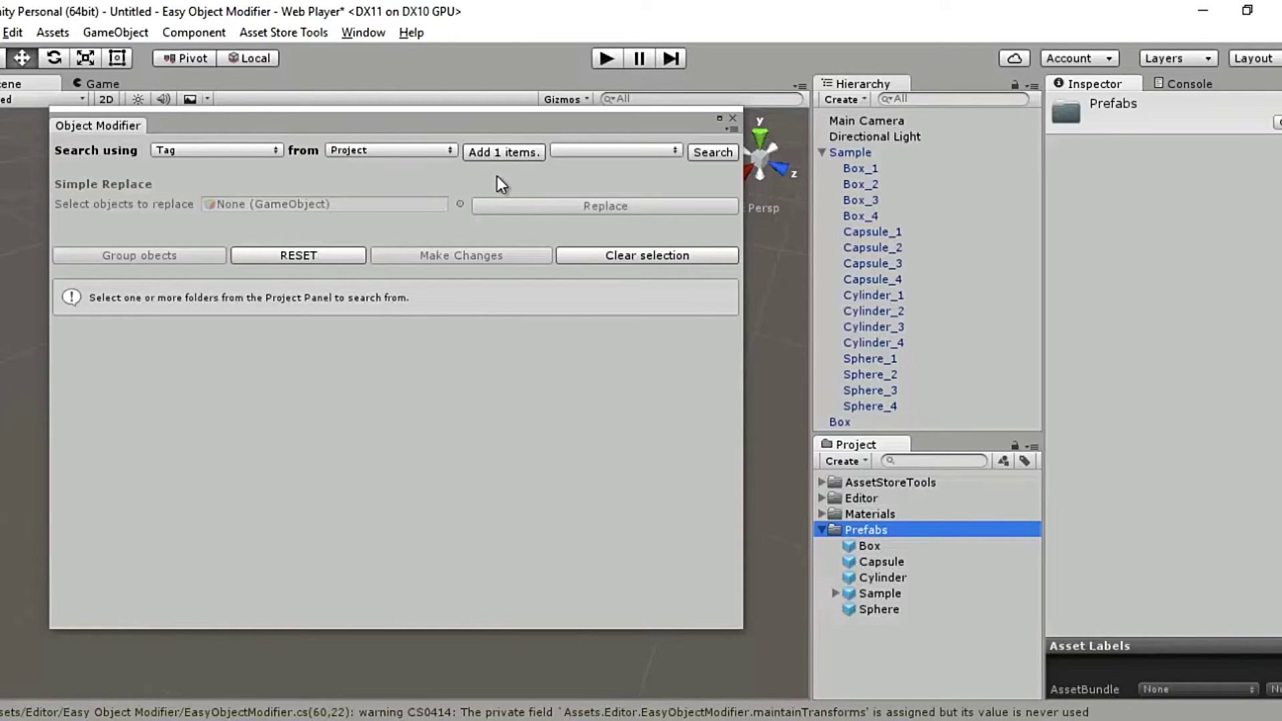
pyautogui.hotkey('shift', 'Up')
pyautogui.hotkey('shift', 'Up')
pyautogui.hotkey('shift', 'Down')
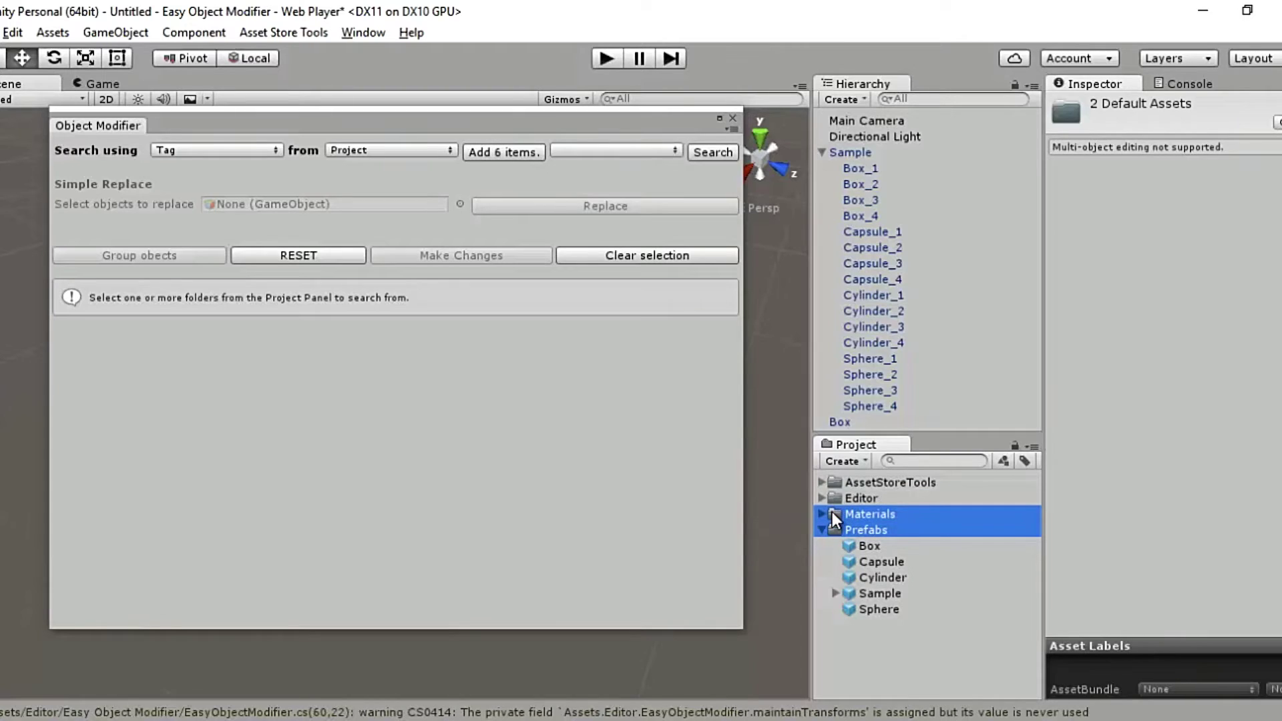
pyautogui.hotkey('shift', 'Down')
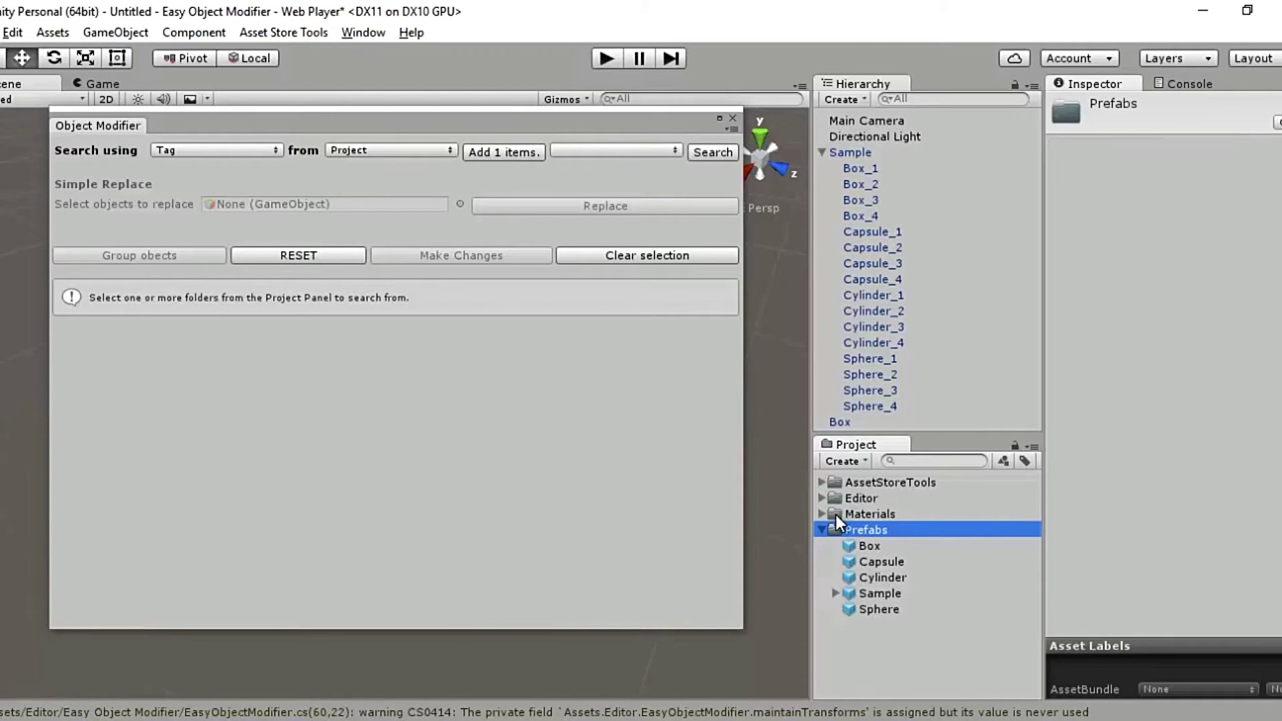
pyautogui.click(488, 158)
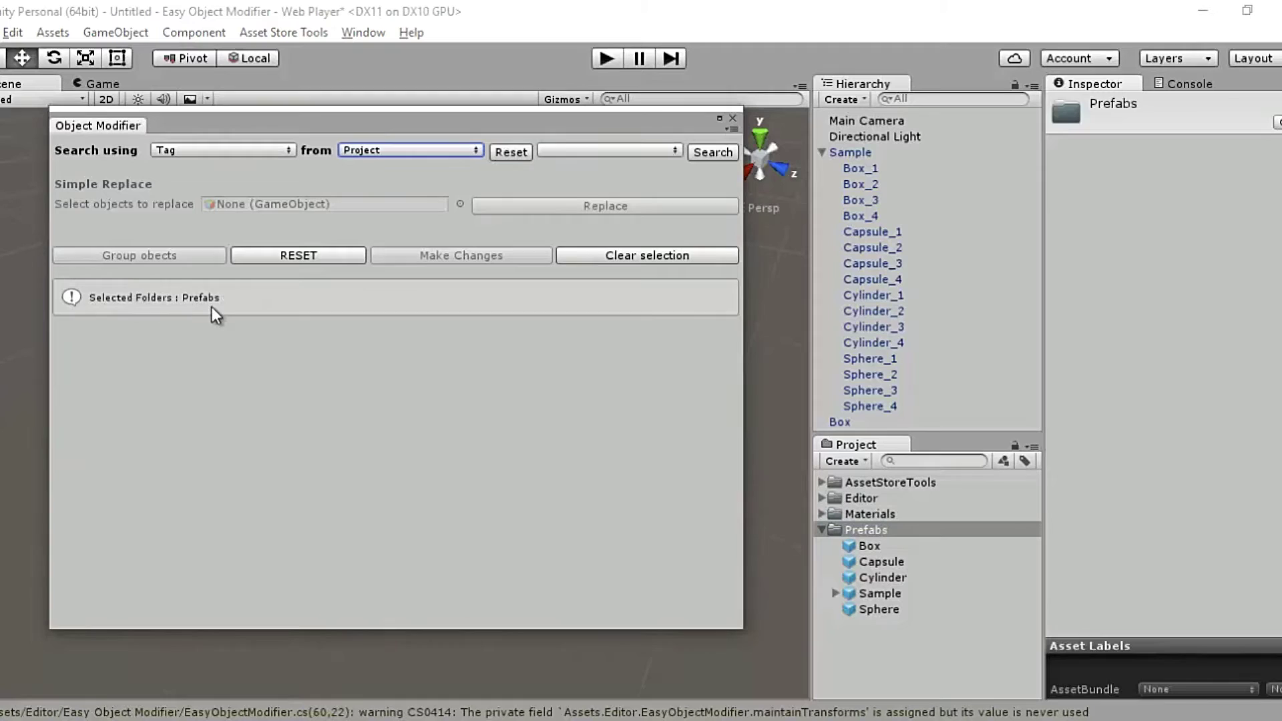
# Search the Prefabs folder for objects tagged Box, including child objects, and review the matches in the project
pyautogui.click(562, 155)
pyautogui.click(553, 326)
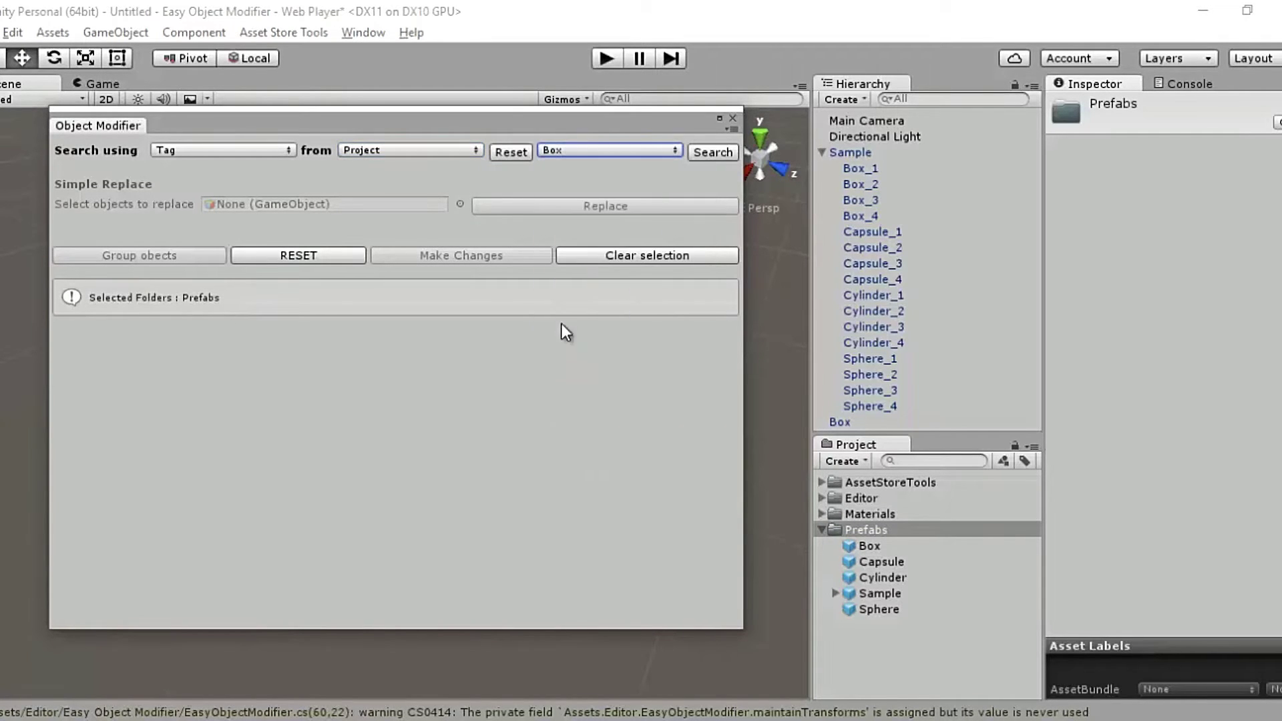
pyautogui.click(711, 152)
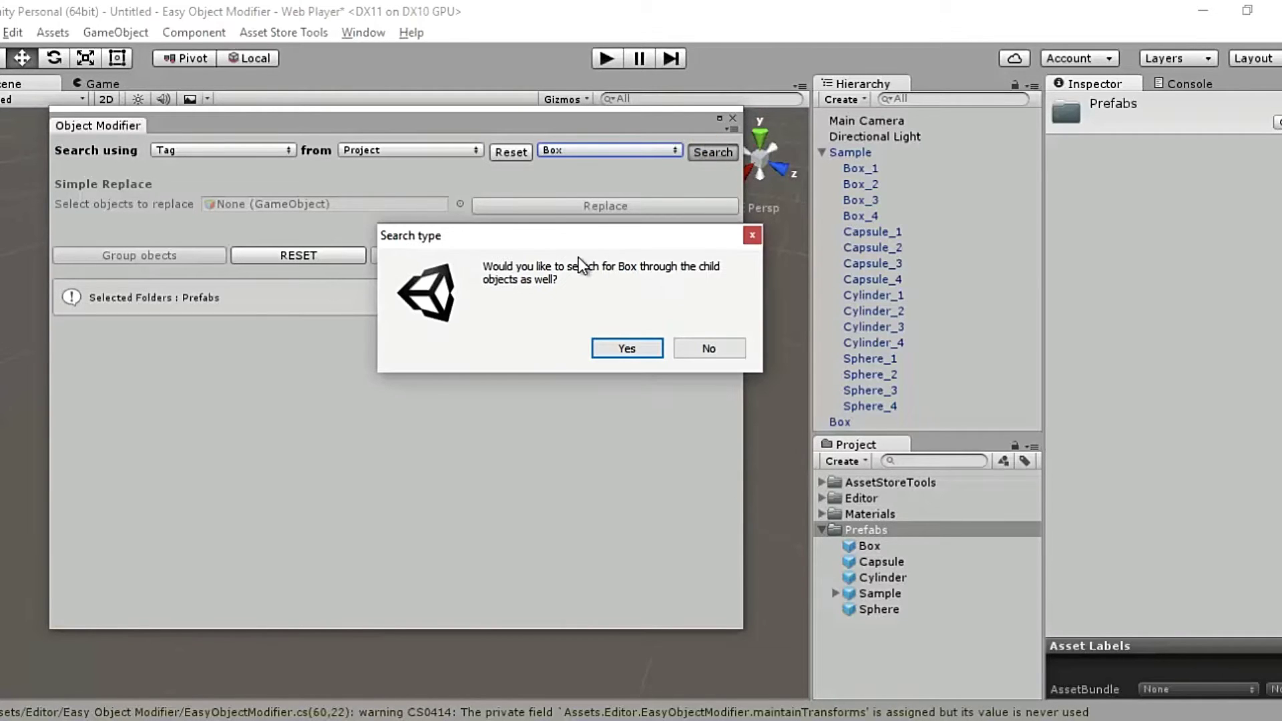
pyautogui.click(627, 347)
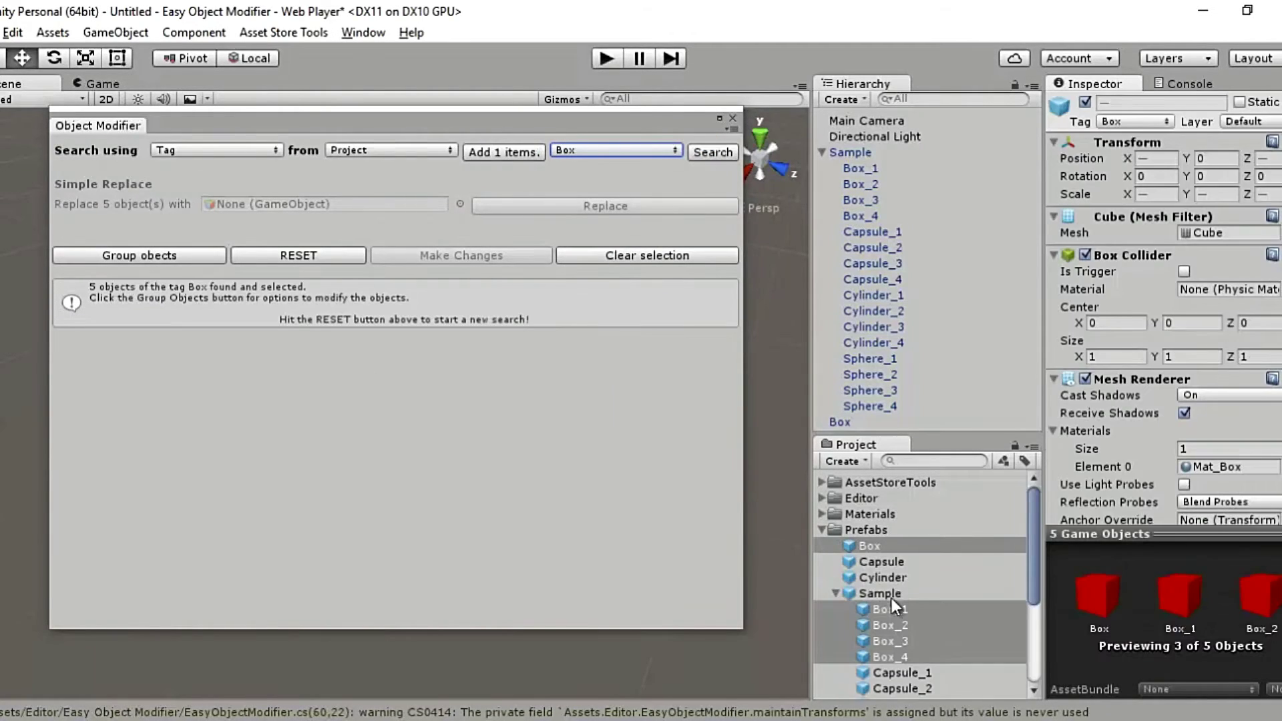
pyautogui.scroll(-3, 891, 598)
pyautogui.scroll(3, 881, 623)
pyautogui.click(713, 154)
pyautogui.click(766, 410)
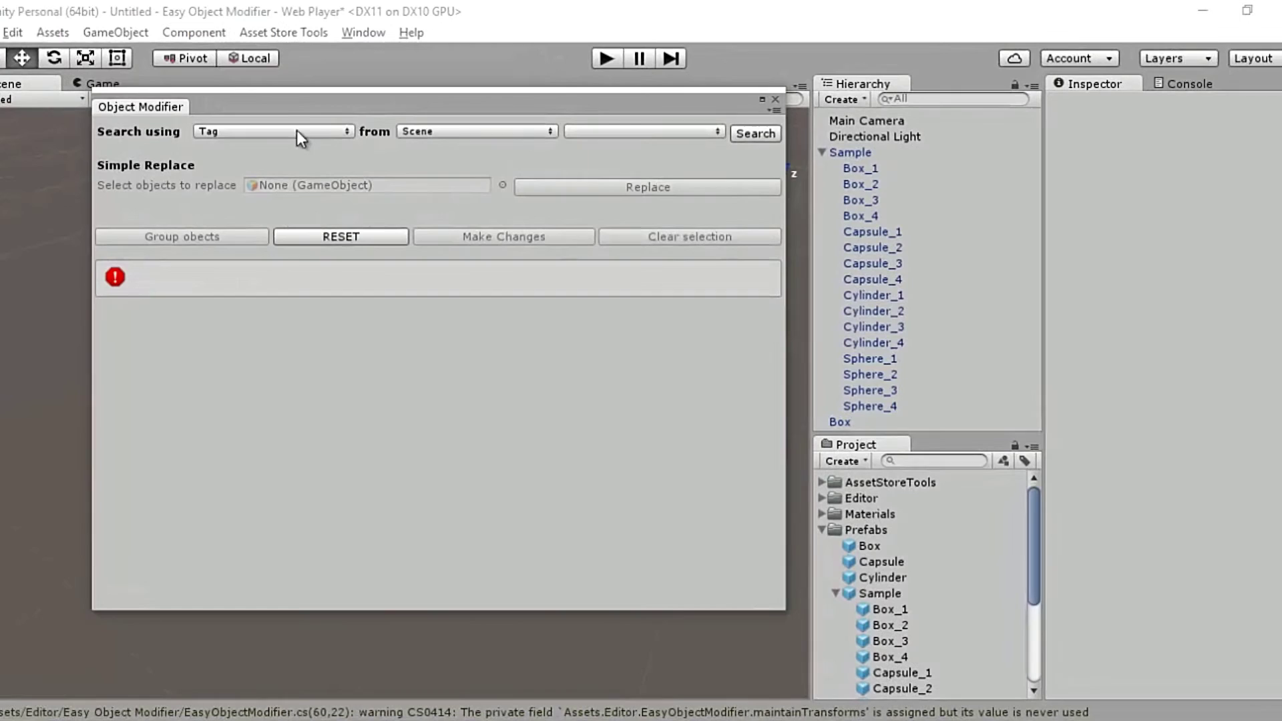
# Delete the standalone Box instance outside the Sample object from the scene
pyautogui.moveTo(412, 106); pyautogui.dragTo(192, 82)
pyautogui.click(832, 419)
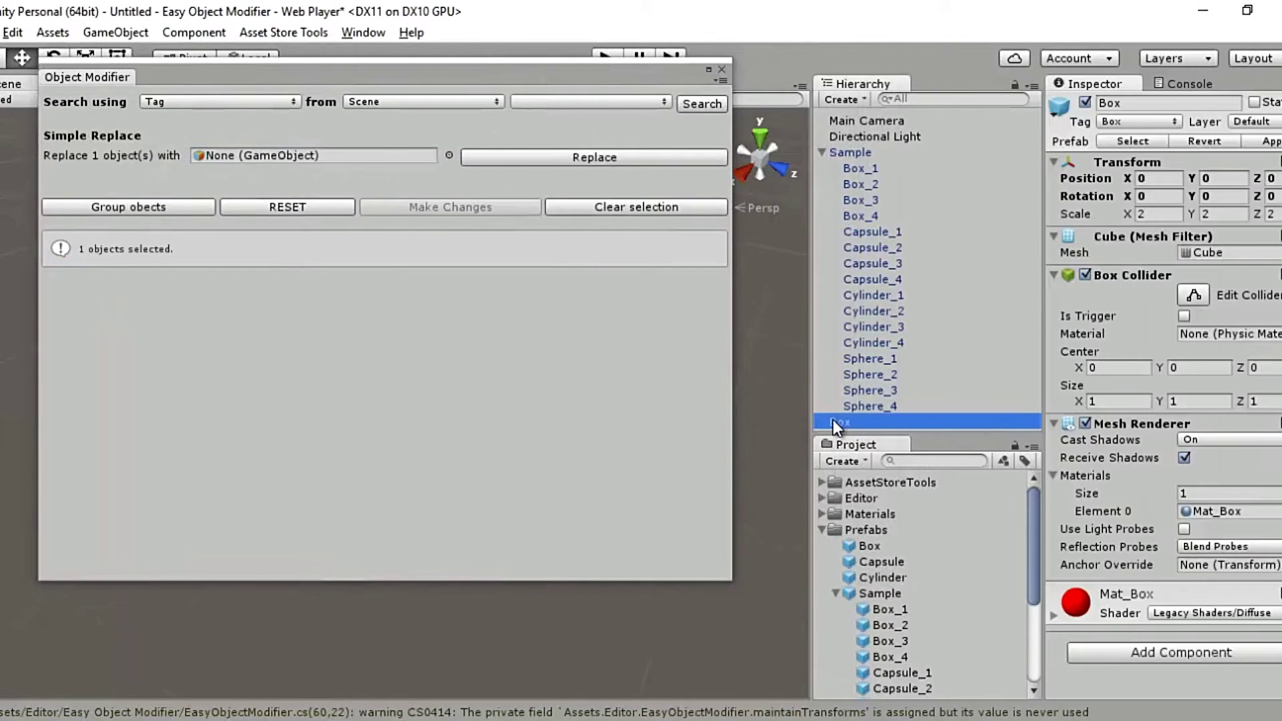
pyautogui.press('Delete')
pyautogui.moveTo(519, 83); pyautogui.dragTo(1114, 126)
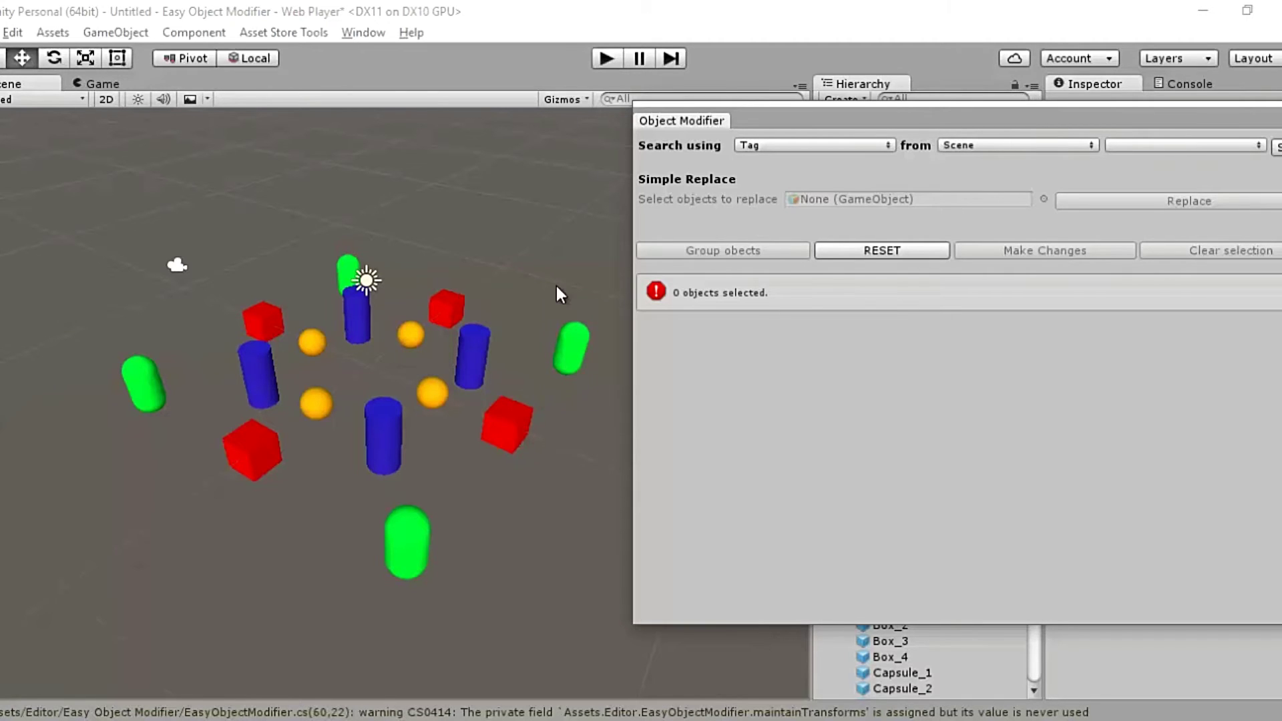
# Replace Box_1 through Box_4 under Sample with the Cylinder prefab using Simple Replace, and check the scene
pyautogui.moveTo(798, 120); pyautogui.dragTo(280, 82)
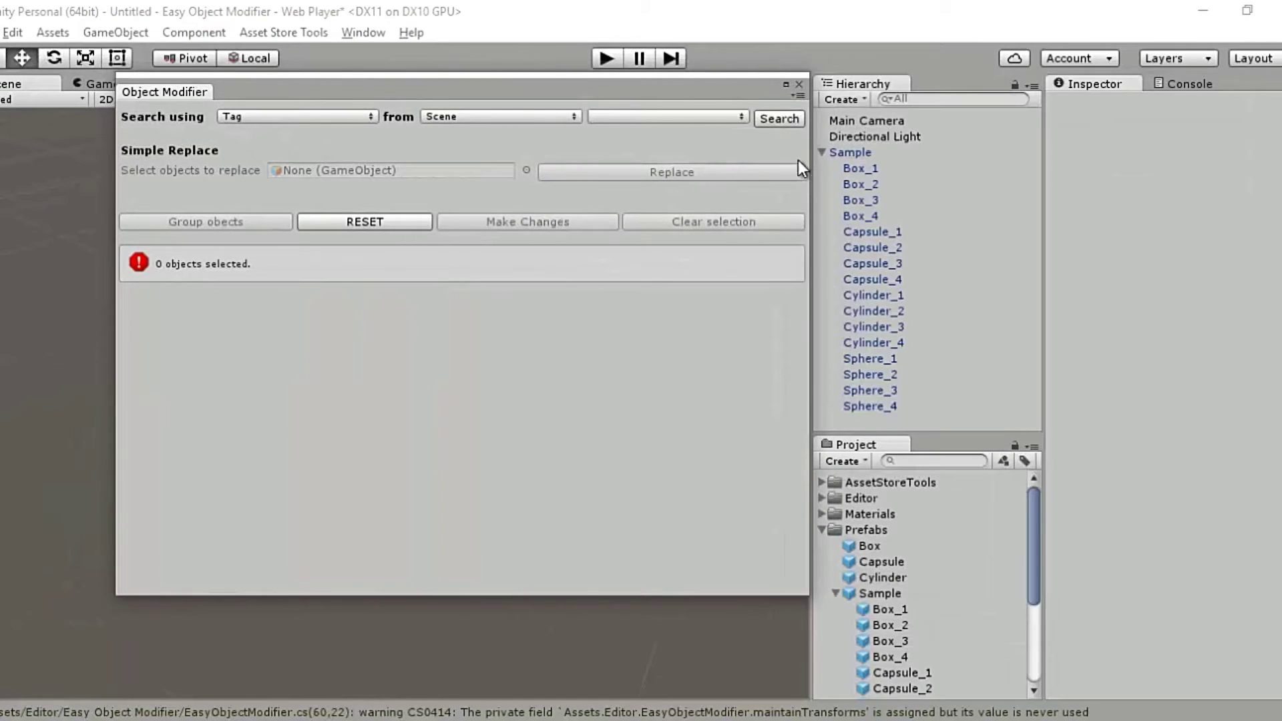
pyautogui.click(859, 169)
pyautogui.keyDown('shift'); pyautogui.click(858, 215); pyautogui.keyUp('shift')
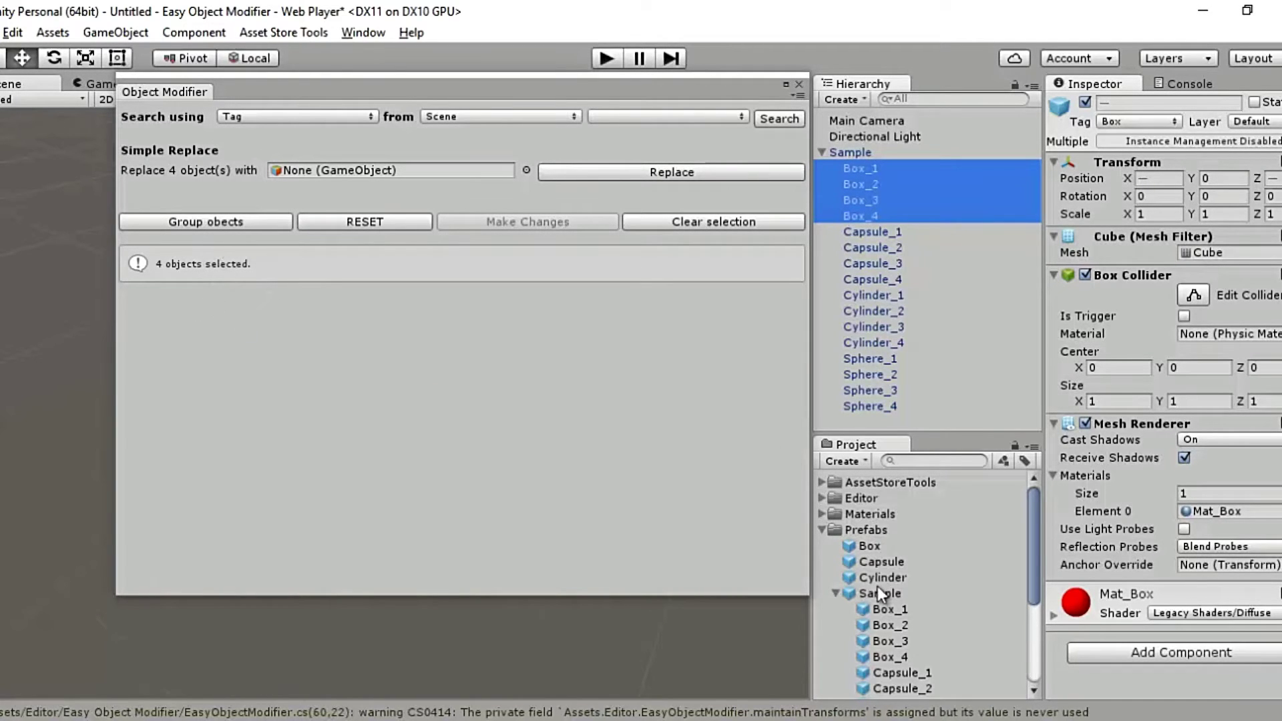
pyautogui.moveTo(871, 578); pyautogui.dragTo(294, 169)
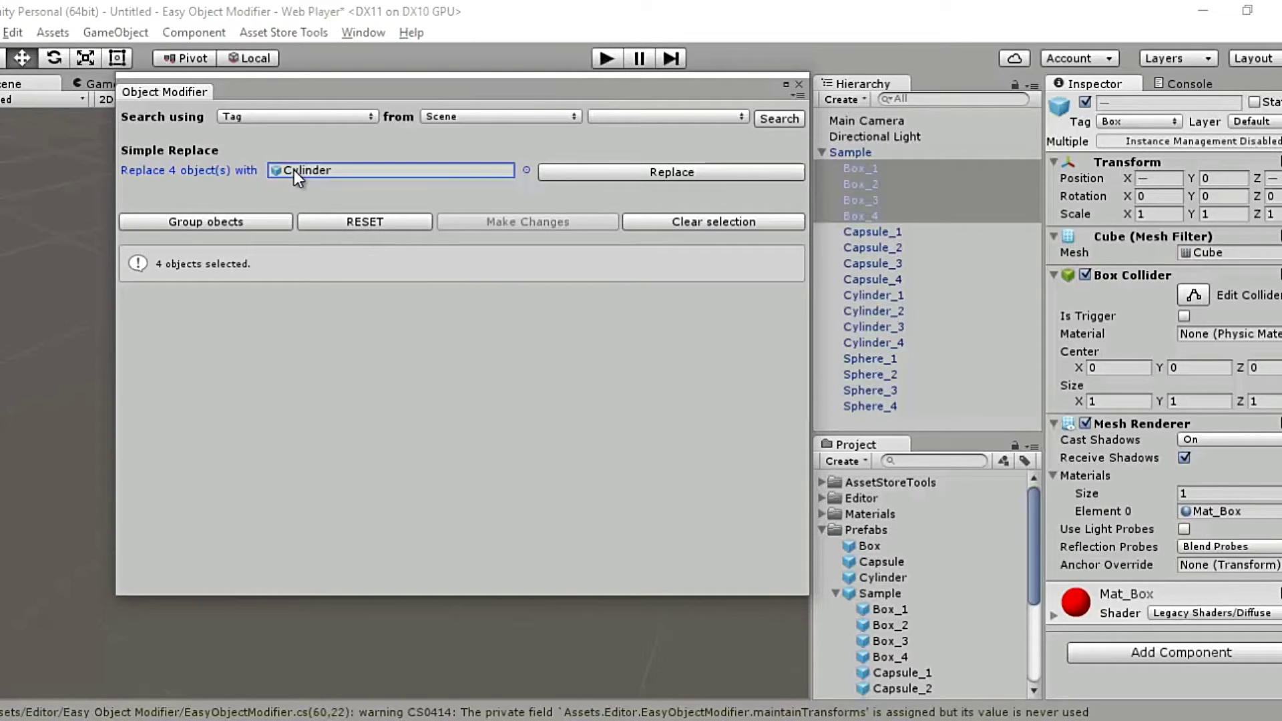
pyautogui.click(626, 169)
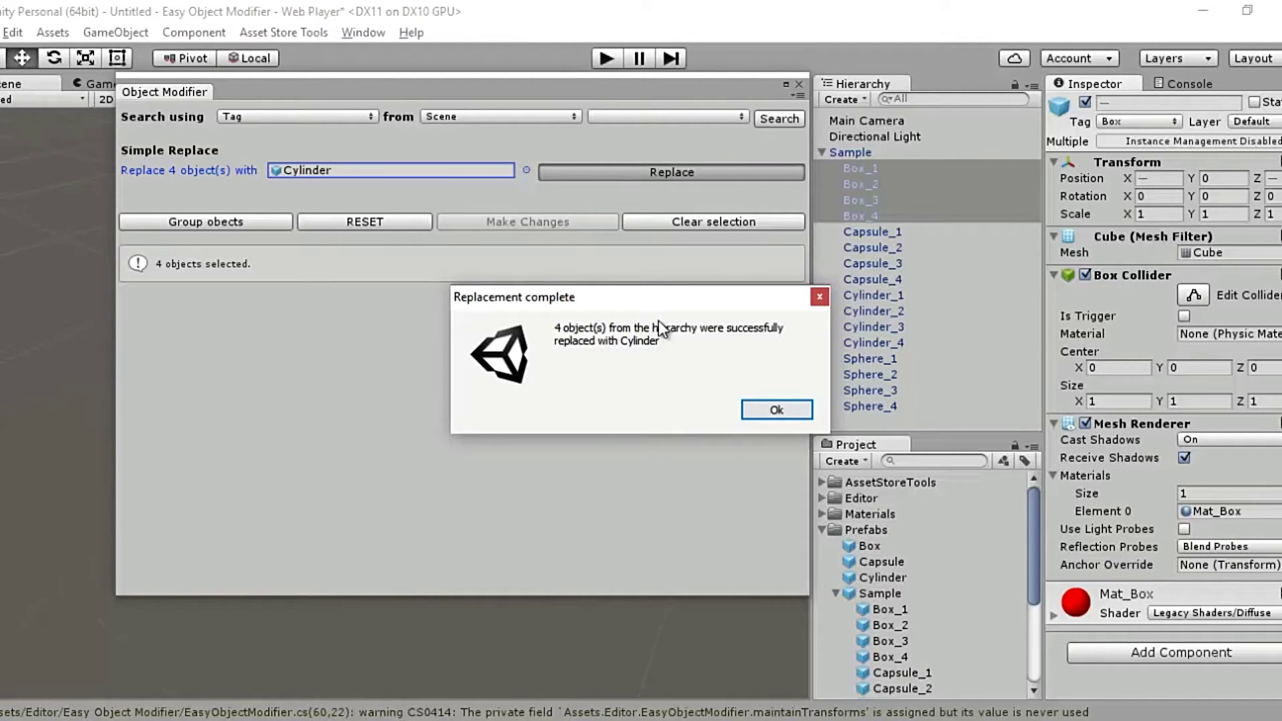
pyautogui.click(764, 407)
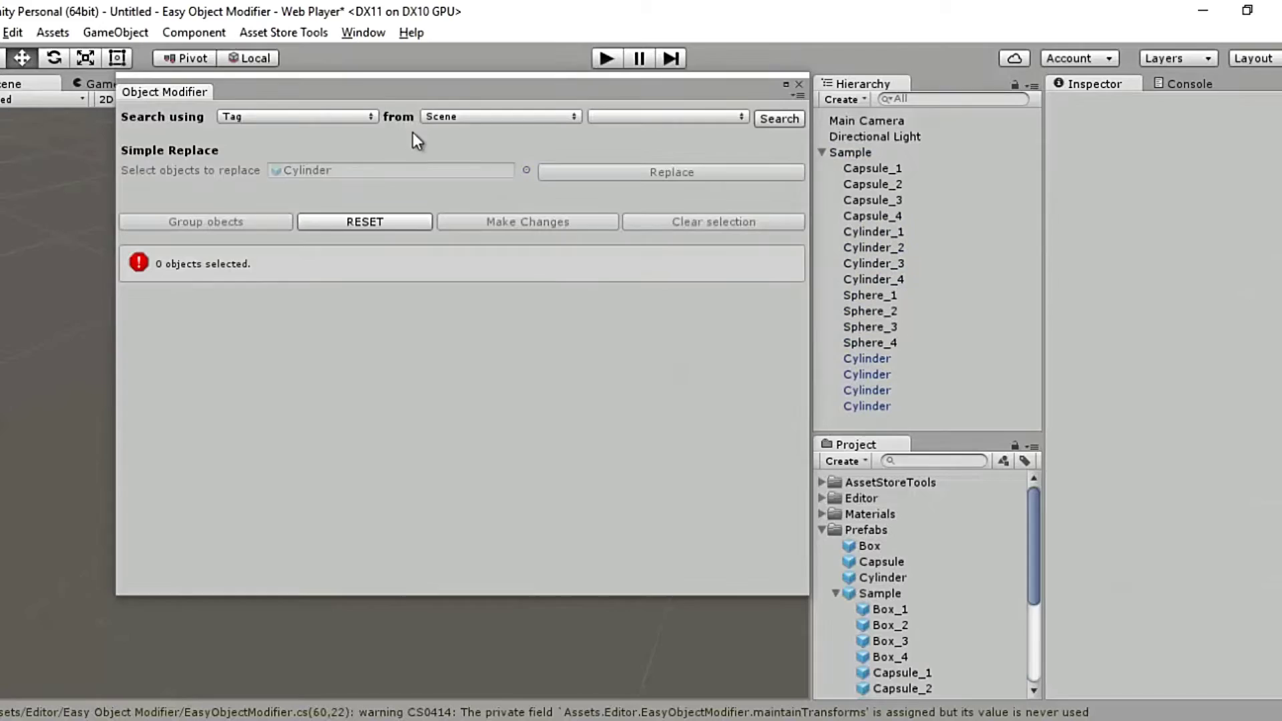
pyautogui.moveTo(397, 85); pyautogui.dragTo(861, 97)
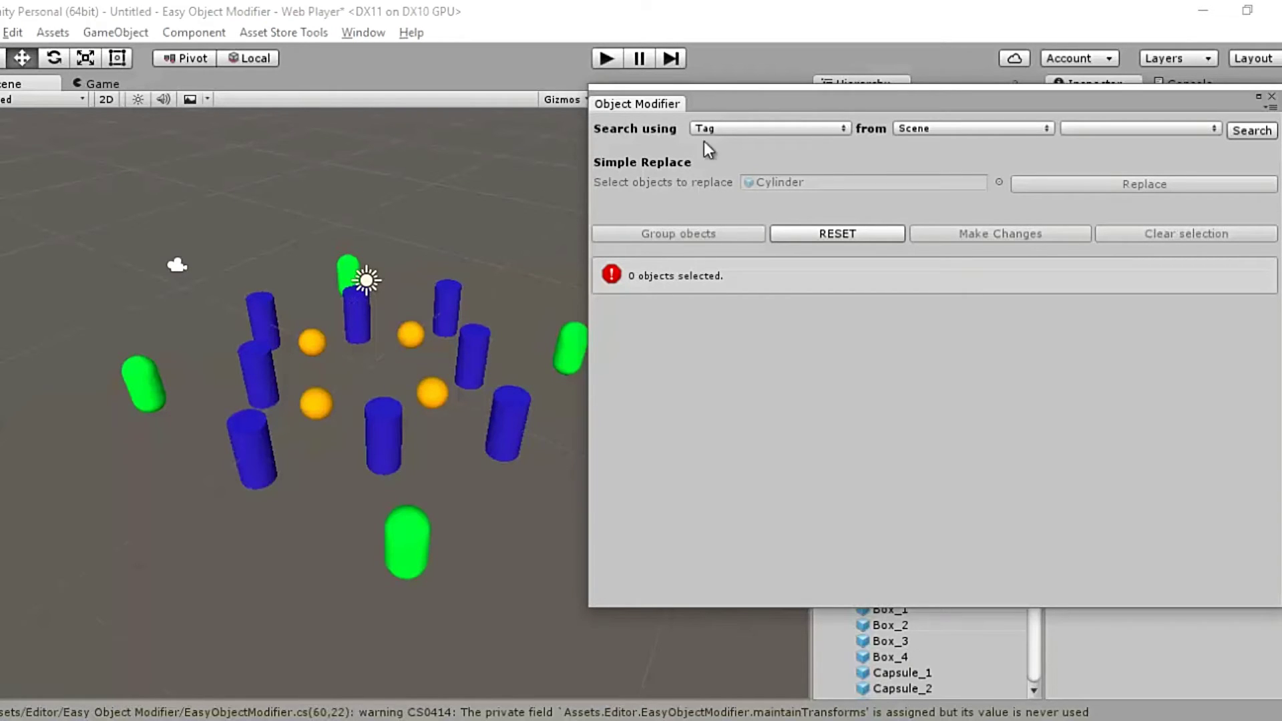
pyautogui.moveTo(698, 99); pyautogui.dragTo(373, 126)
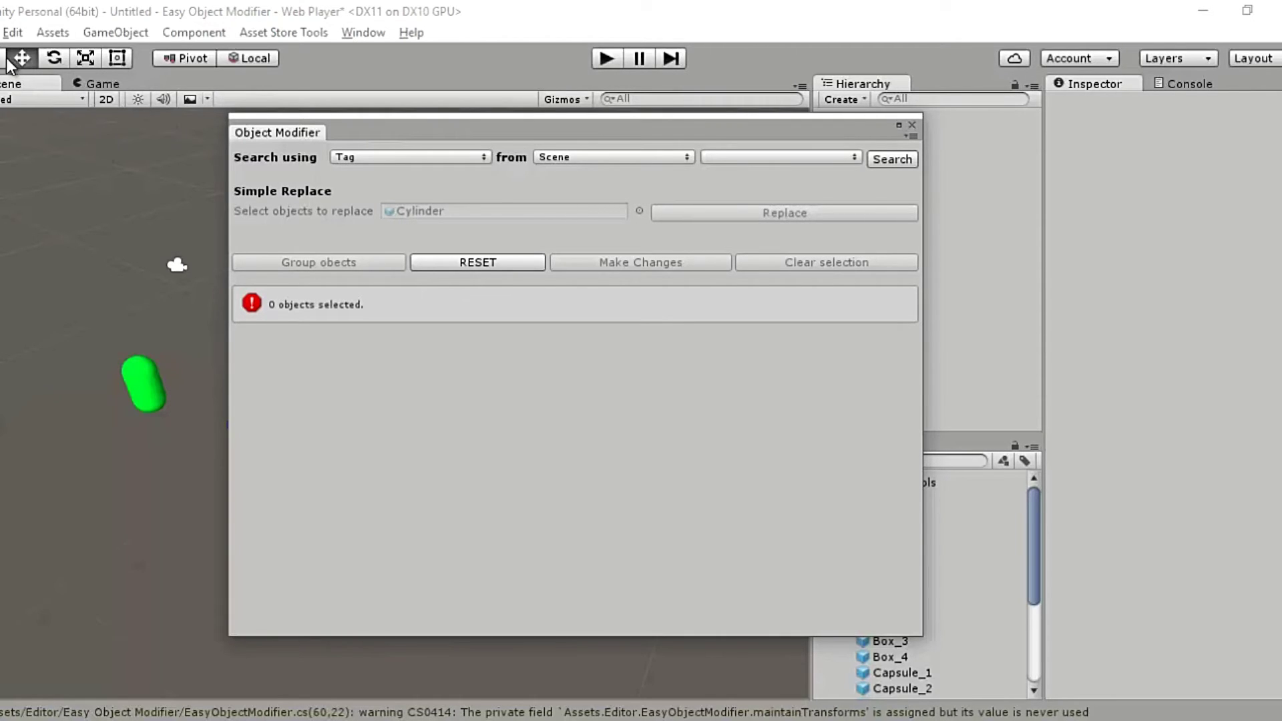
# Undo the replacement of the four boxes and check them in the scene
pyautogui.click(14, 35)
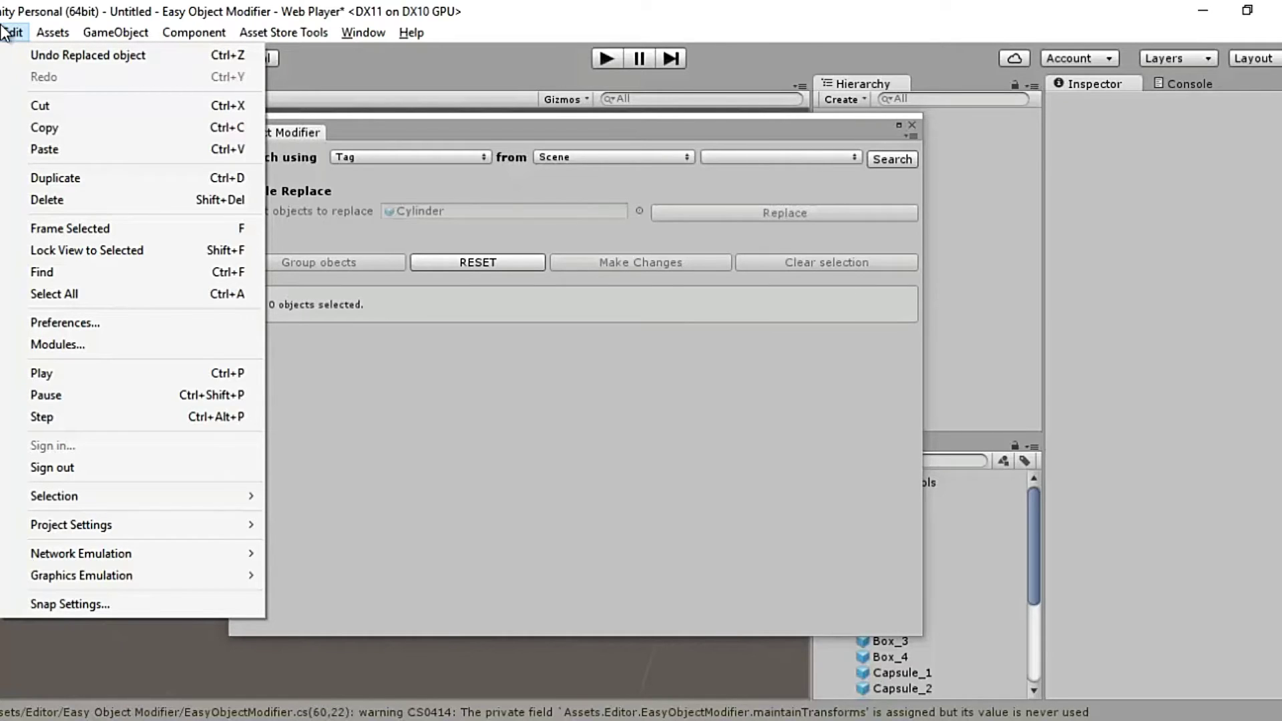
pyautogui.click(45, 55)
pyautogui.moveTo(465, 125); pyautogui.dragTo(777, 134)
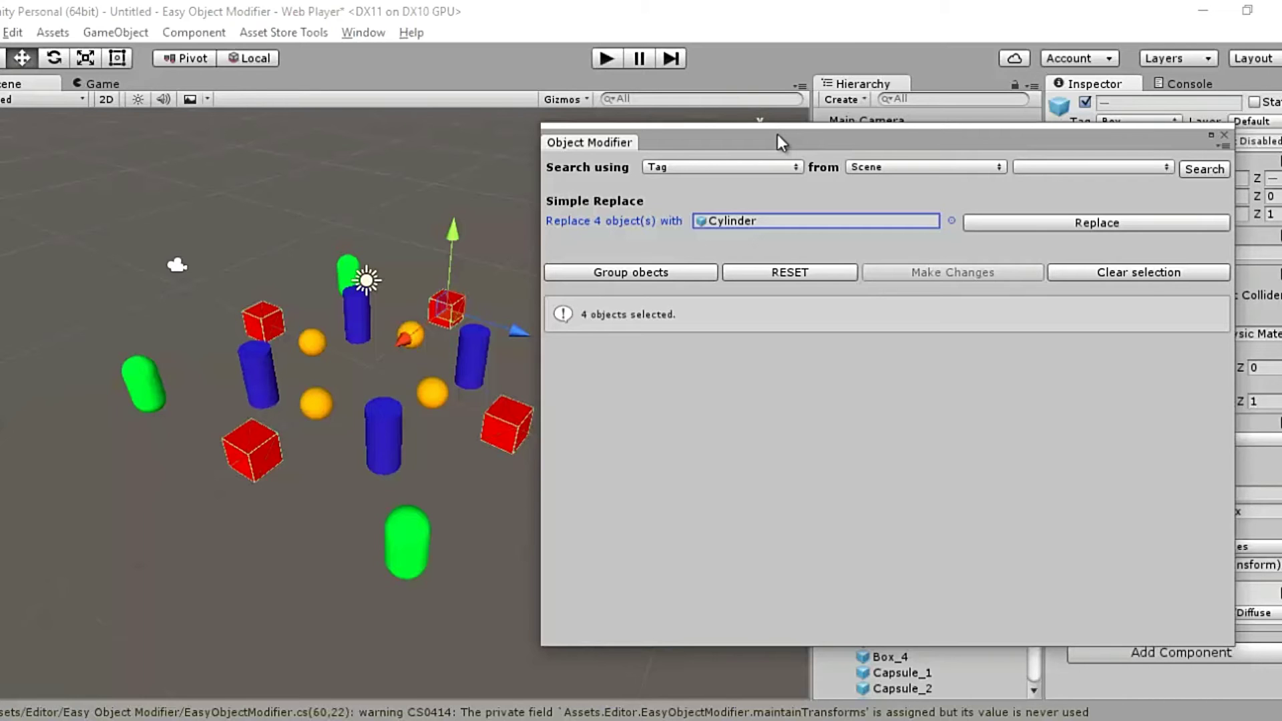
pyautogui.moveTo(777, 134); pyautogui.dragTo(282, 134)
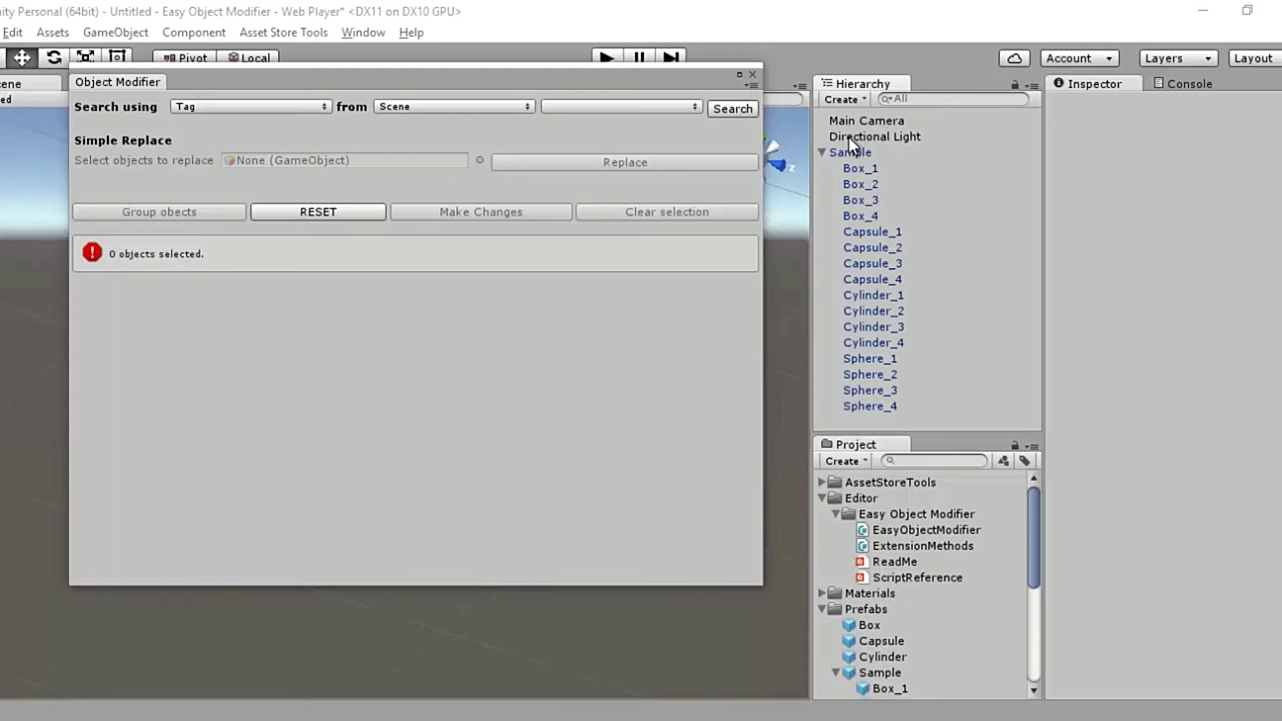
# Try selecting and clearing Directional Light, and group the Sample object's items by tag, including untagged items and child objects
pyautogui.click(848, 137)
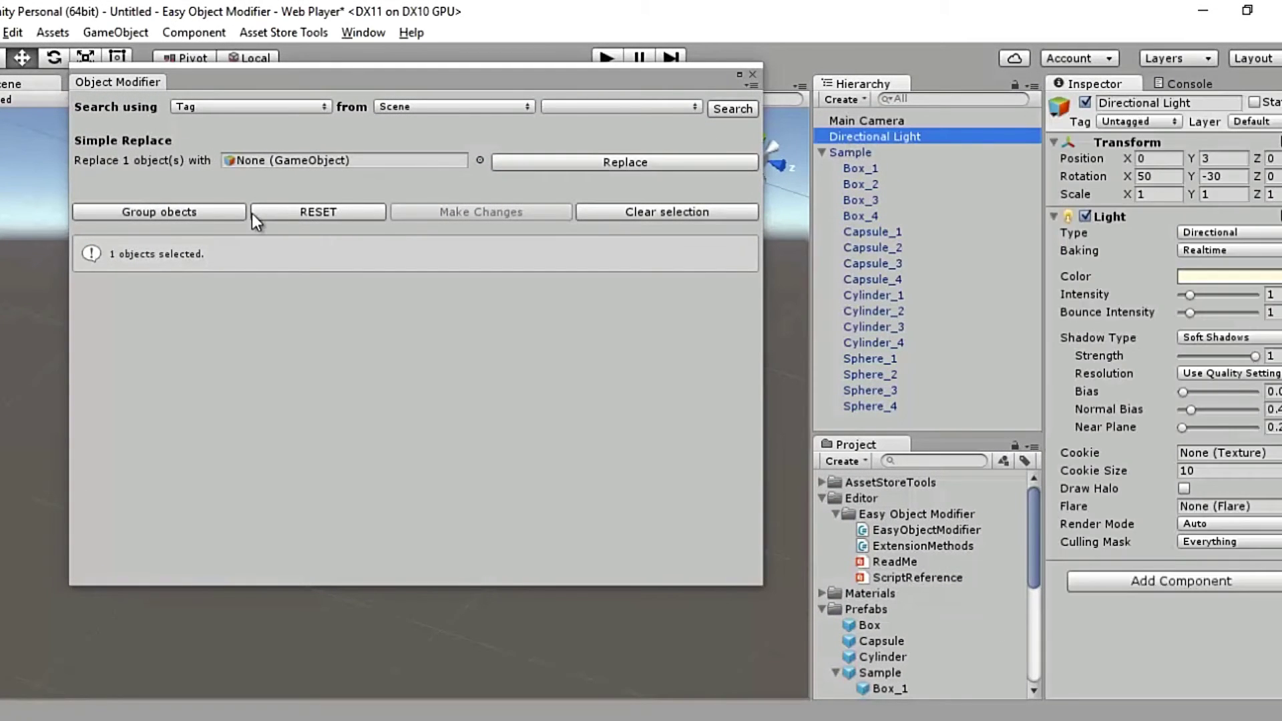
pyautogui.click(639, 212)
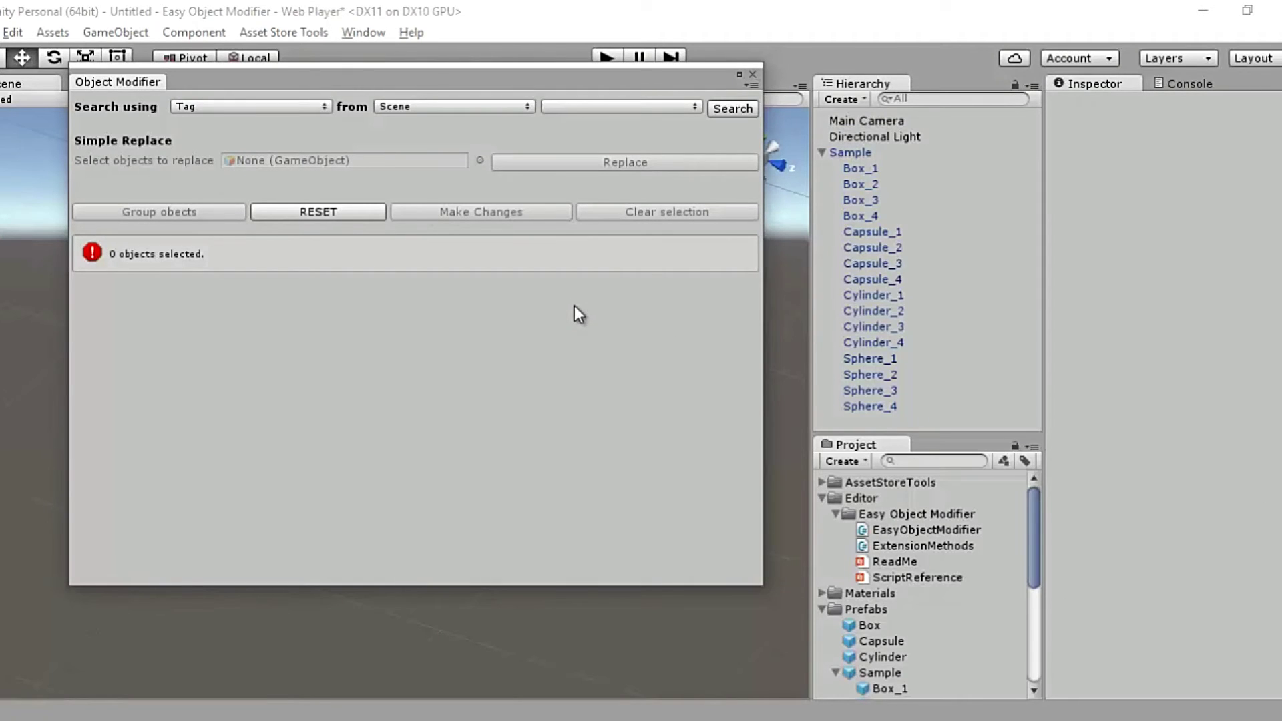
pyautogui.click(838, 151)
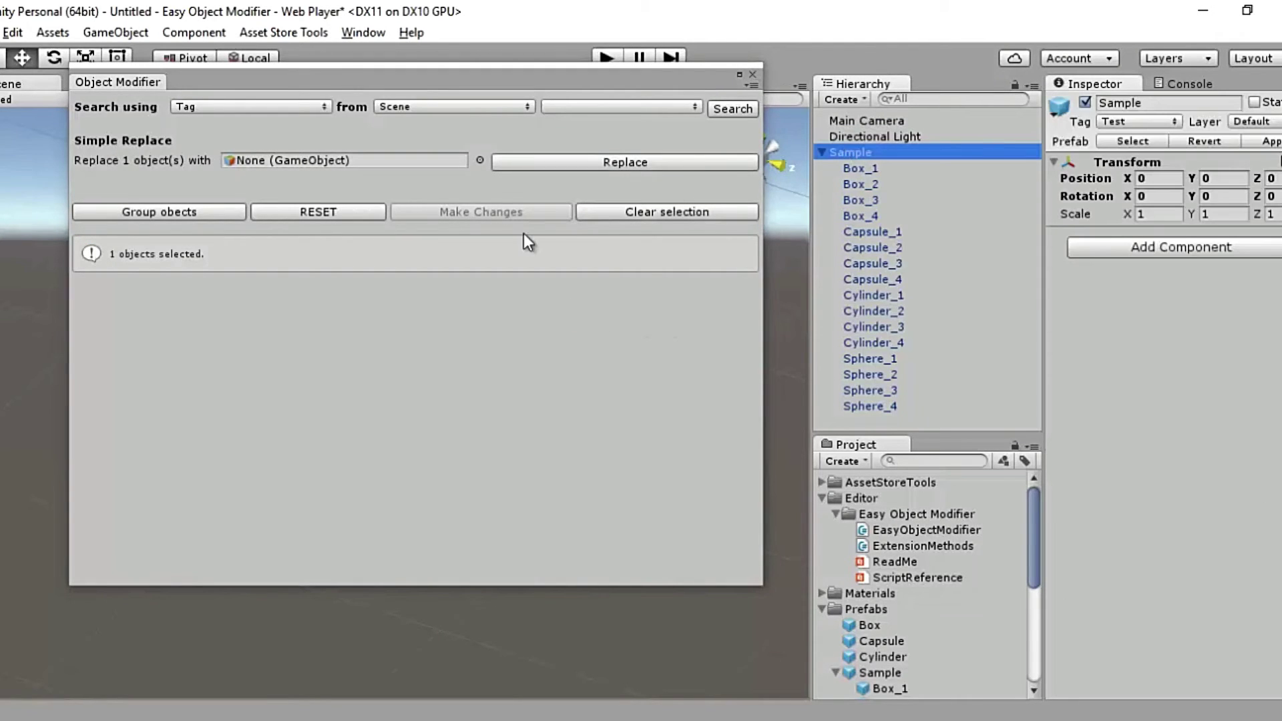
pyautogui.click(168, 211)
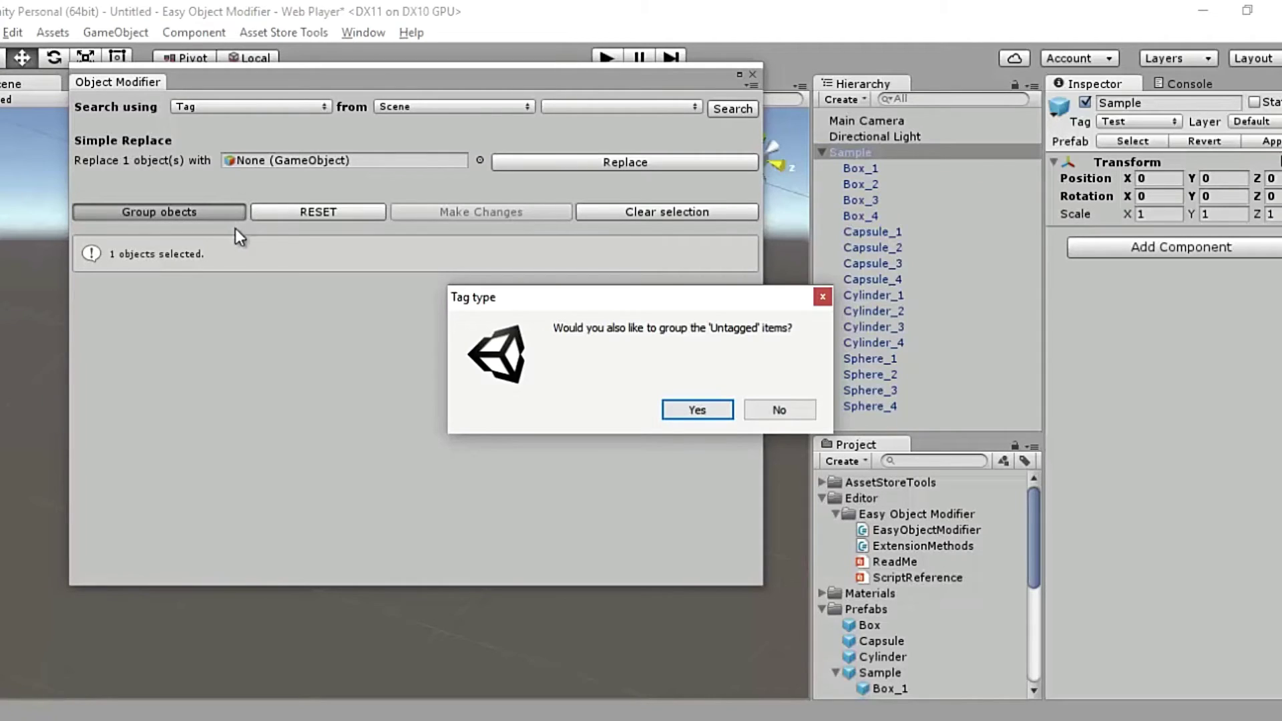
pyautogui.click(688, 410)
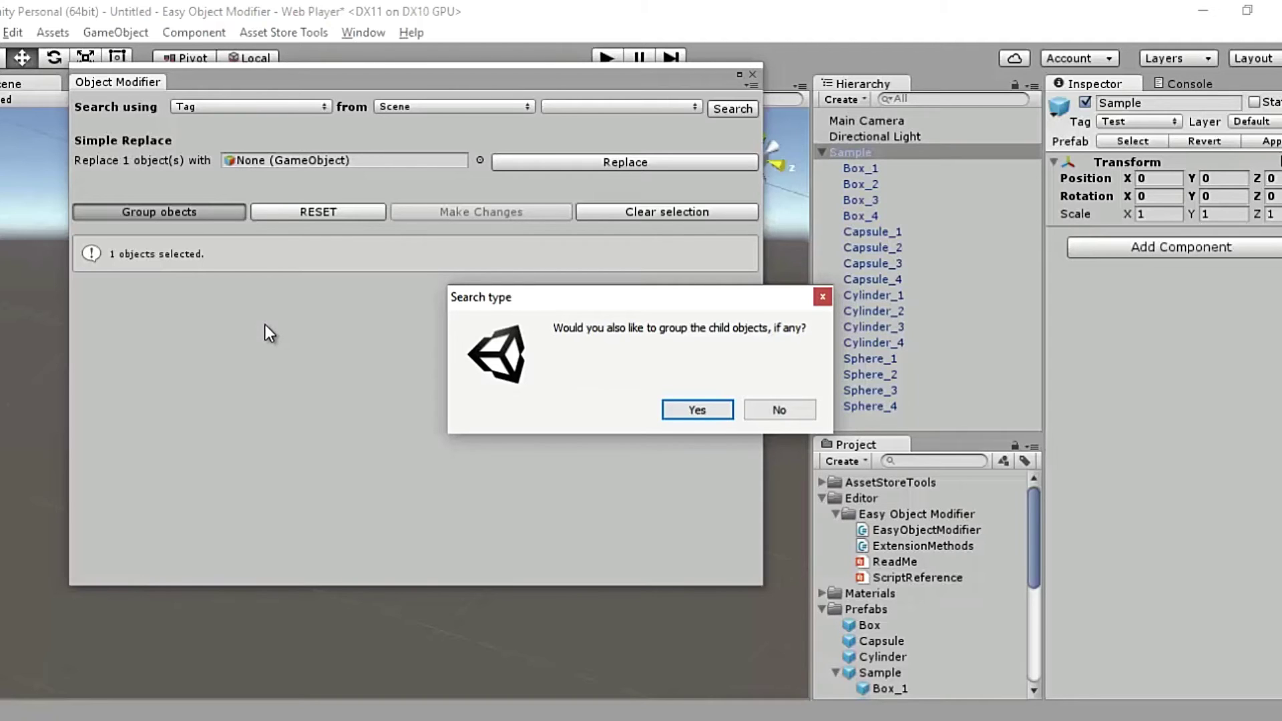
pyautogui.click(668, 410)
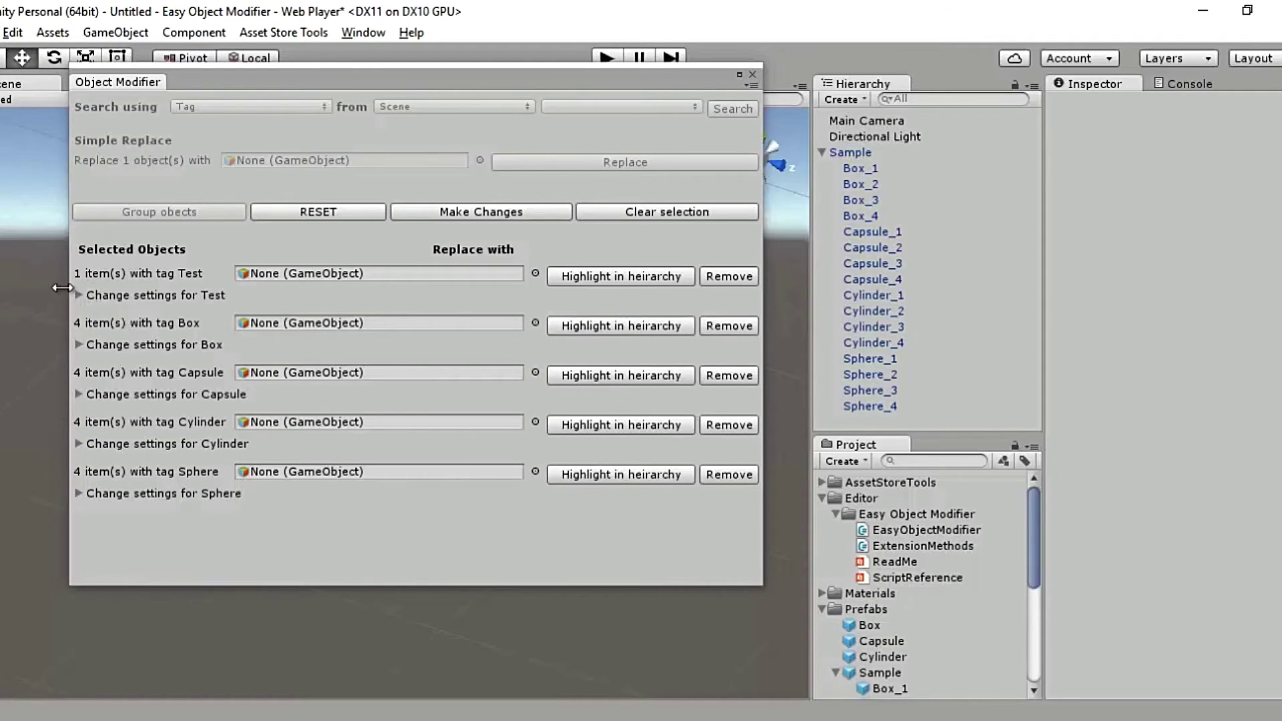
# Expand the change settings of the Test tag group and look through the tags it can be changed to
pyautogui.click(85, 298)
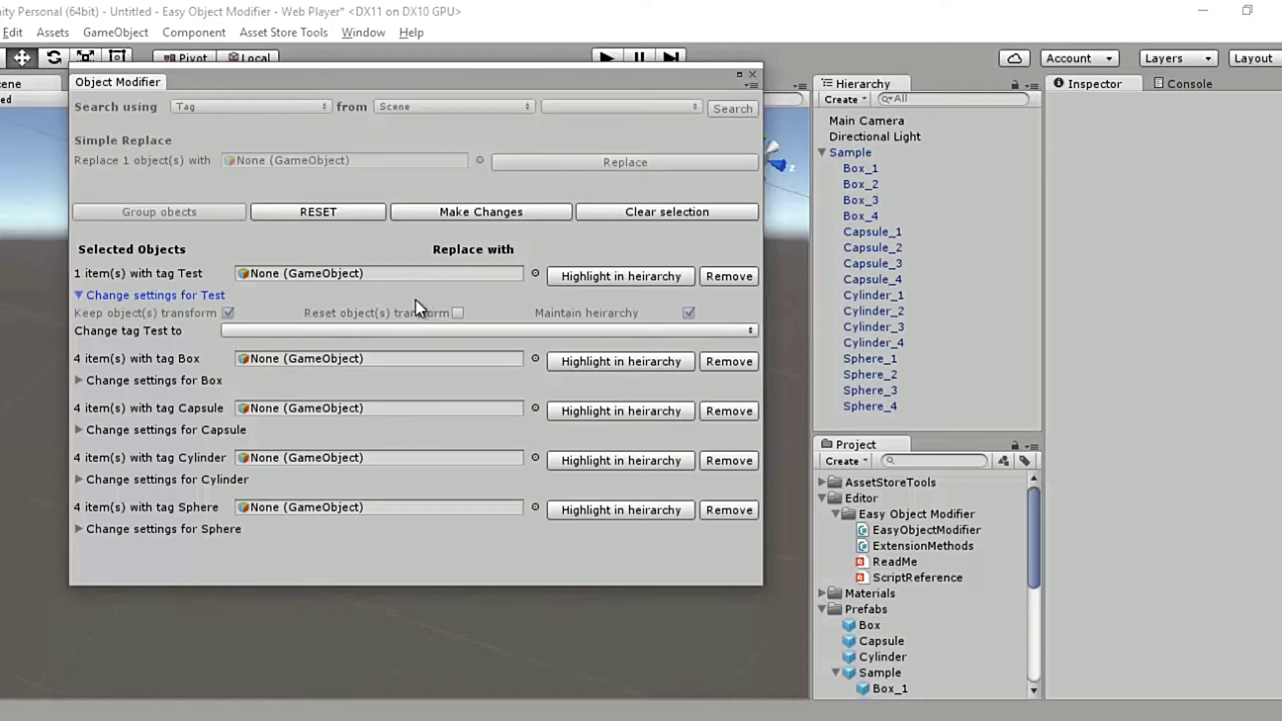
pyautogui.click(414, 329)
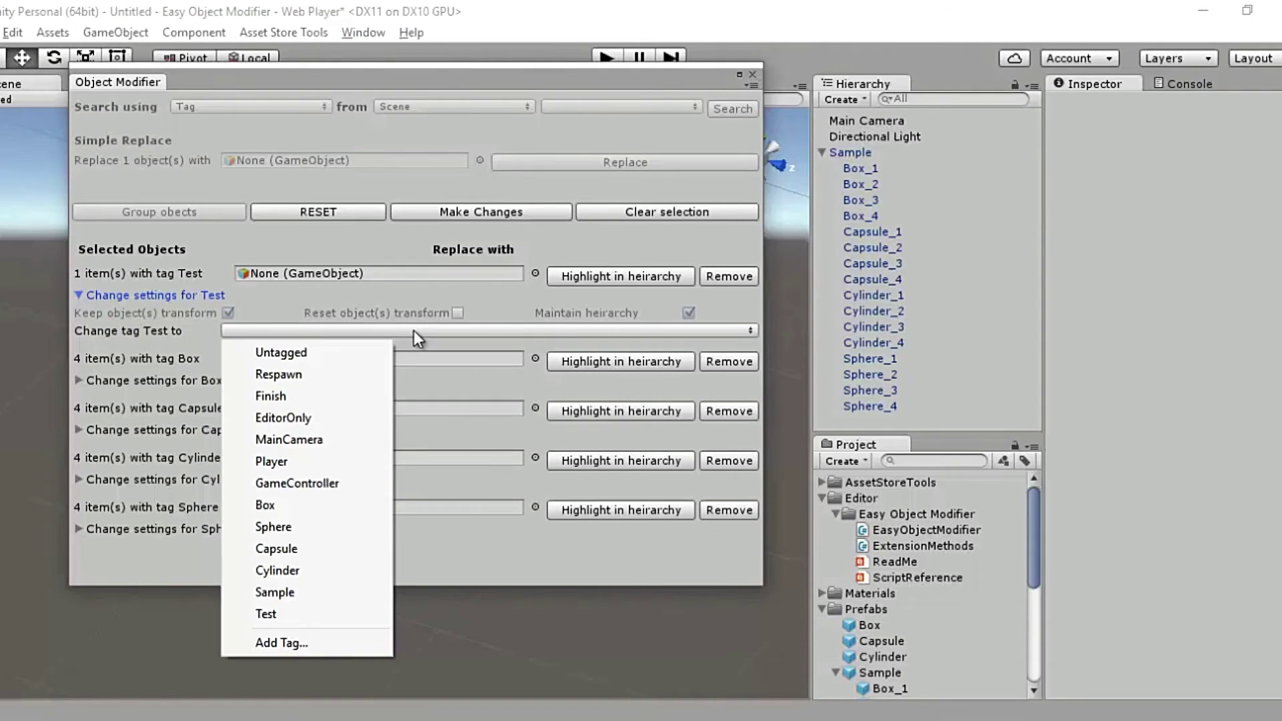
pyautogui.click(151, 313)
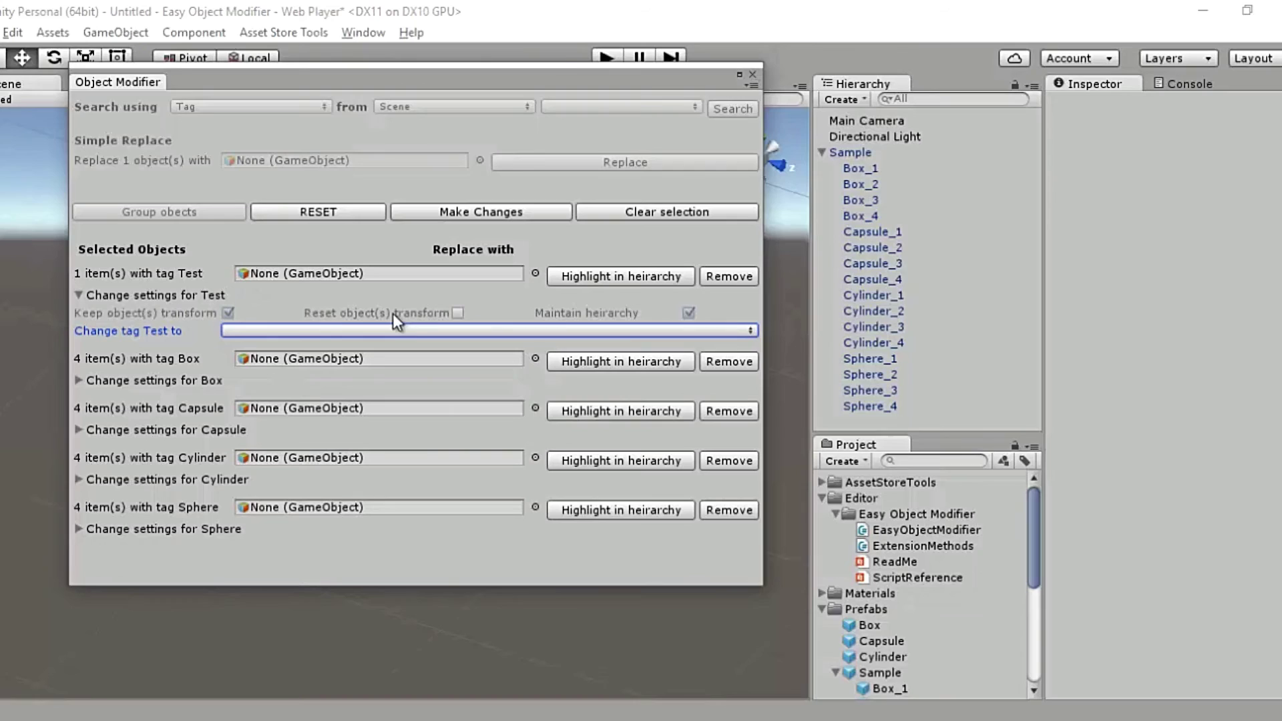
# Highlight the Test, Box, Capsule, Cylinder and Sphere groups in the hierarchy one after another
pyautogui.click(569, 283)
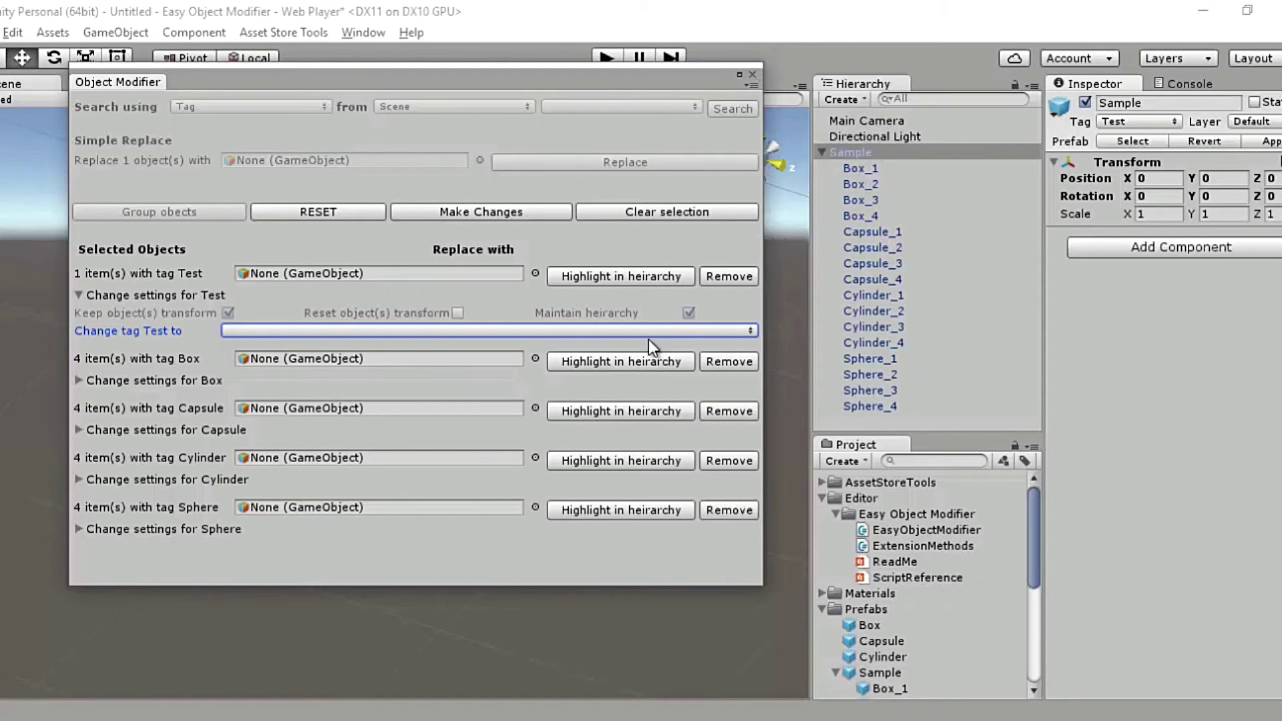
pyautogui.click(627, 364)
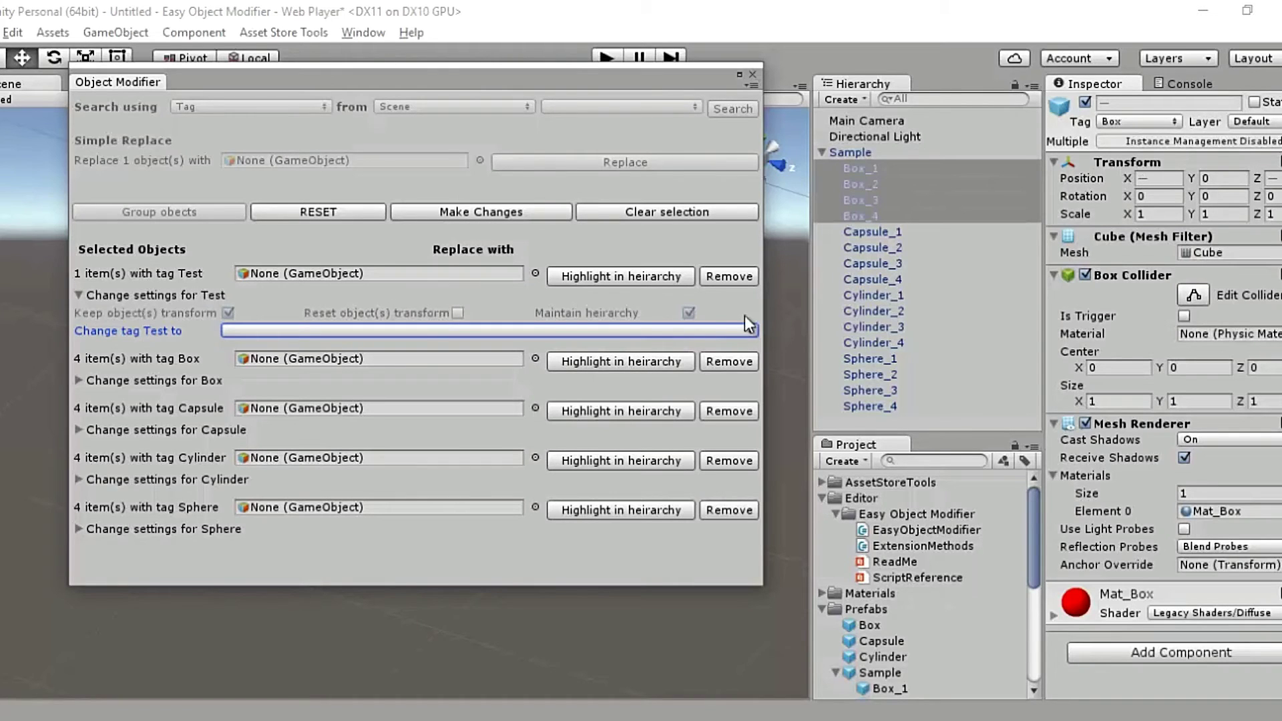
pyautogui.click(625, 414)
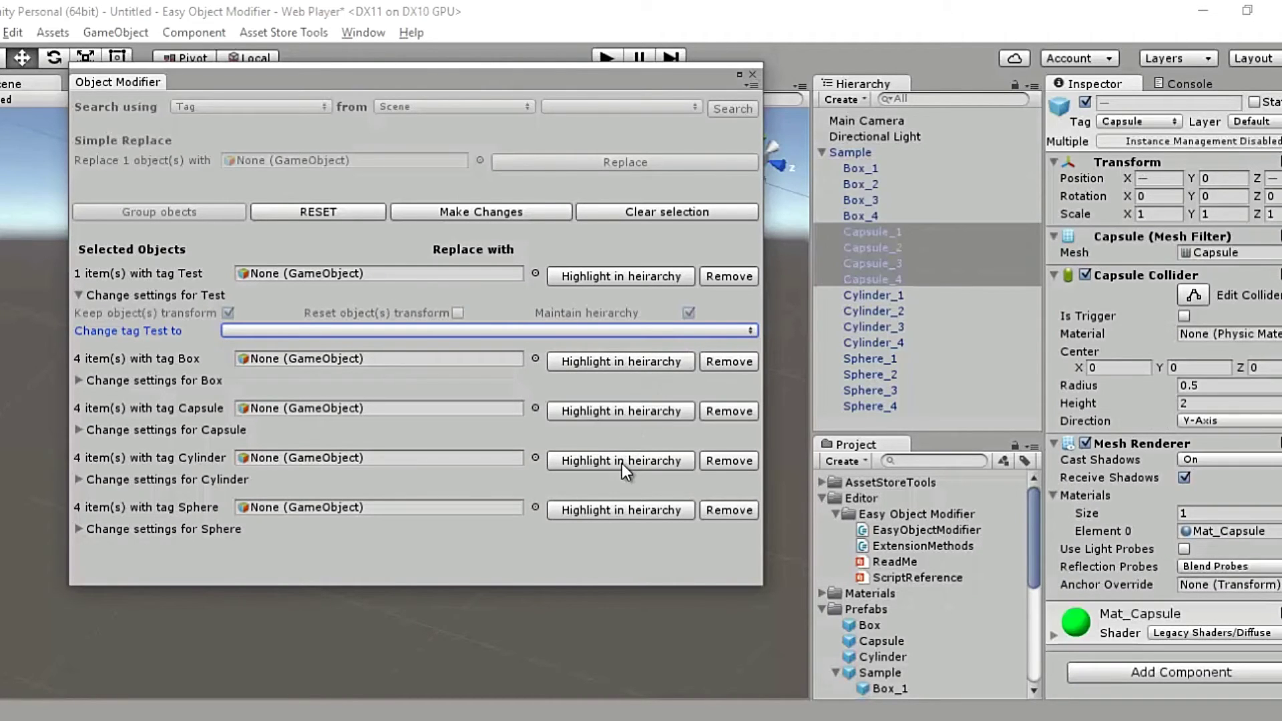
pyautogui.click(622, 462)
pyautogui.click(623, 509)
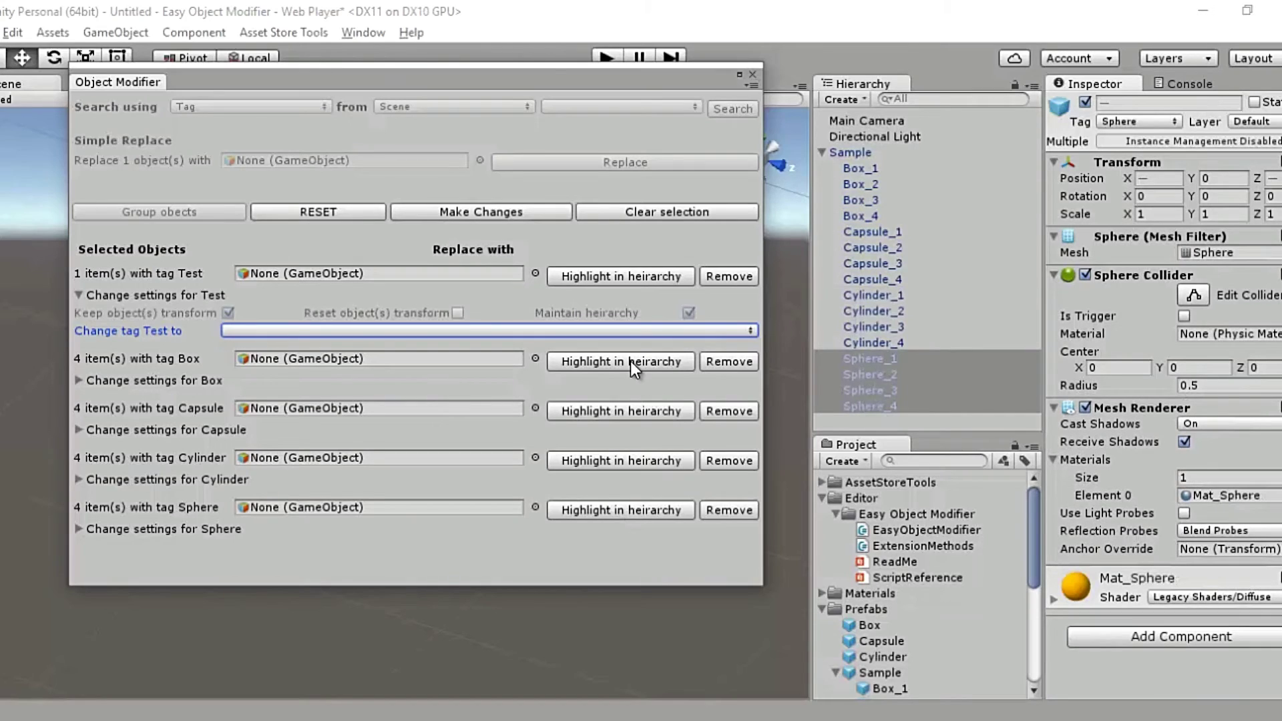
# Remove the Test, Capsule, Cylinder and Sphere groups from the grouped objects and clear the scene selection
pyautogui.click(729, 283)
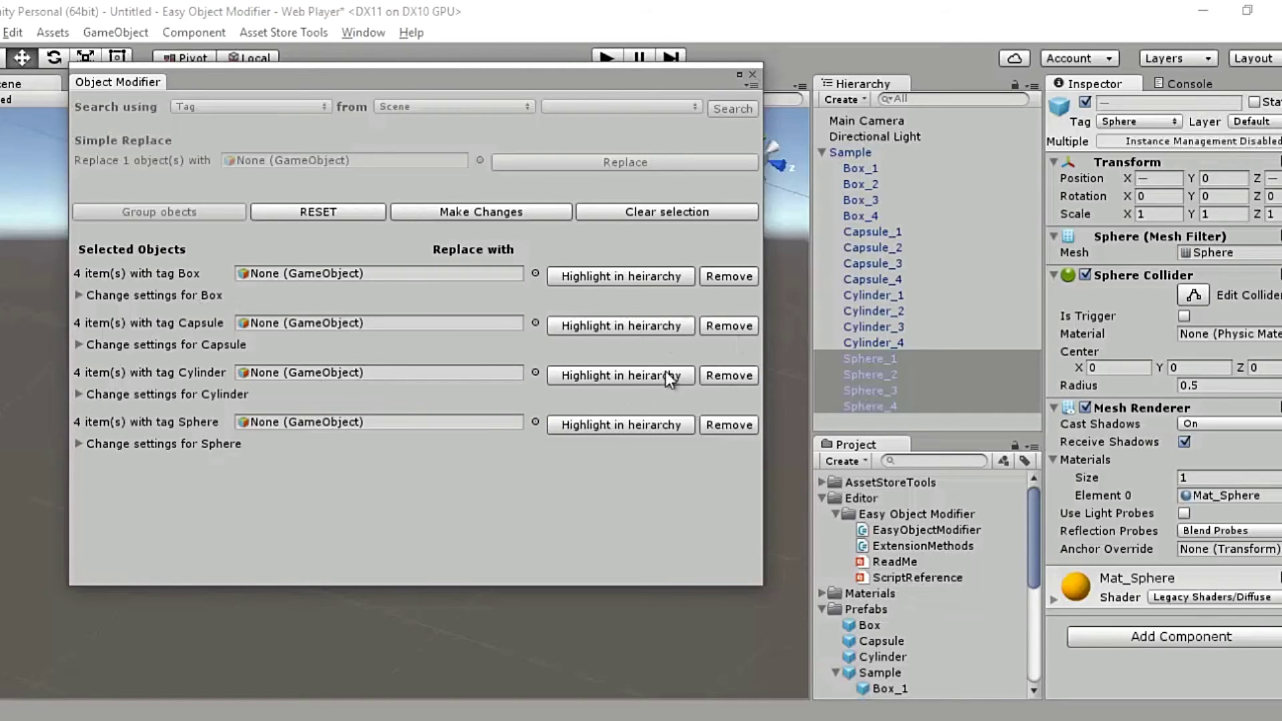
pyautogui.click(724, 327)
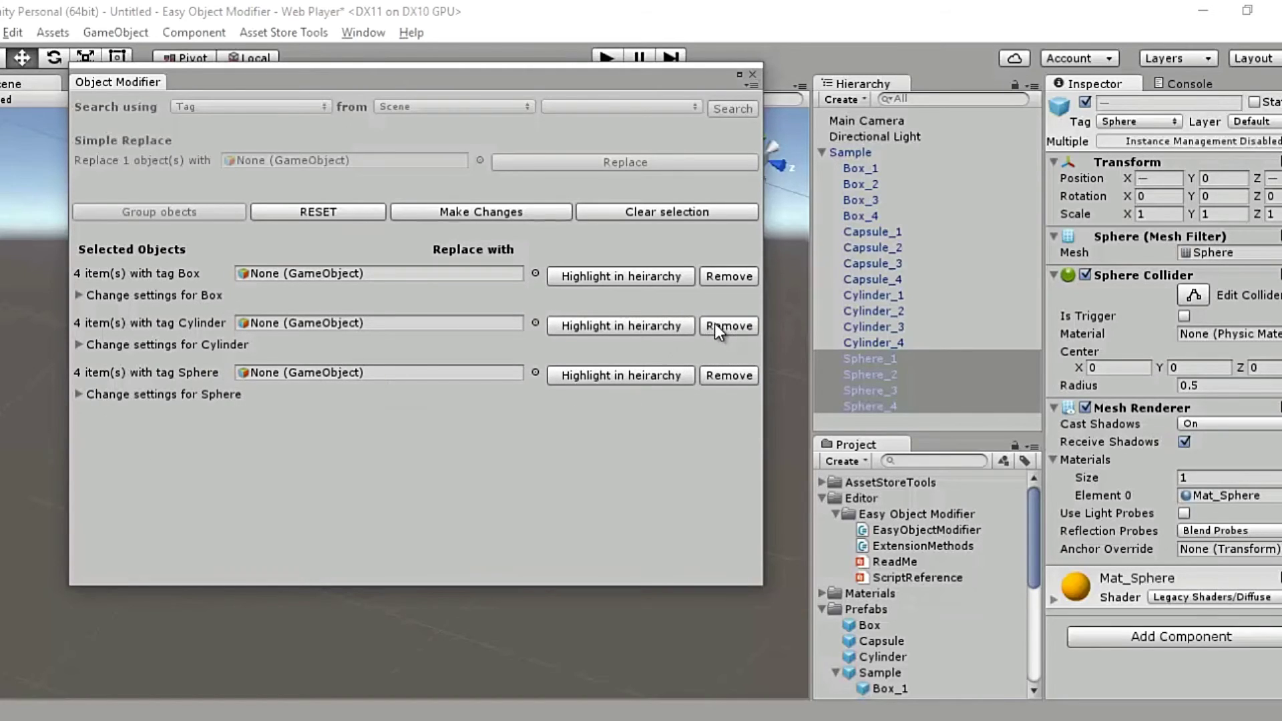
pyautogui.click(714, 325)
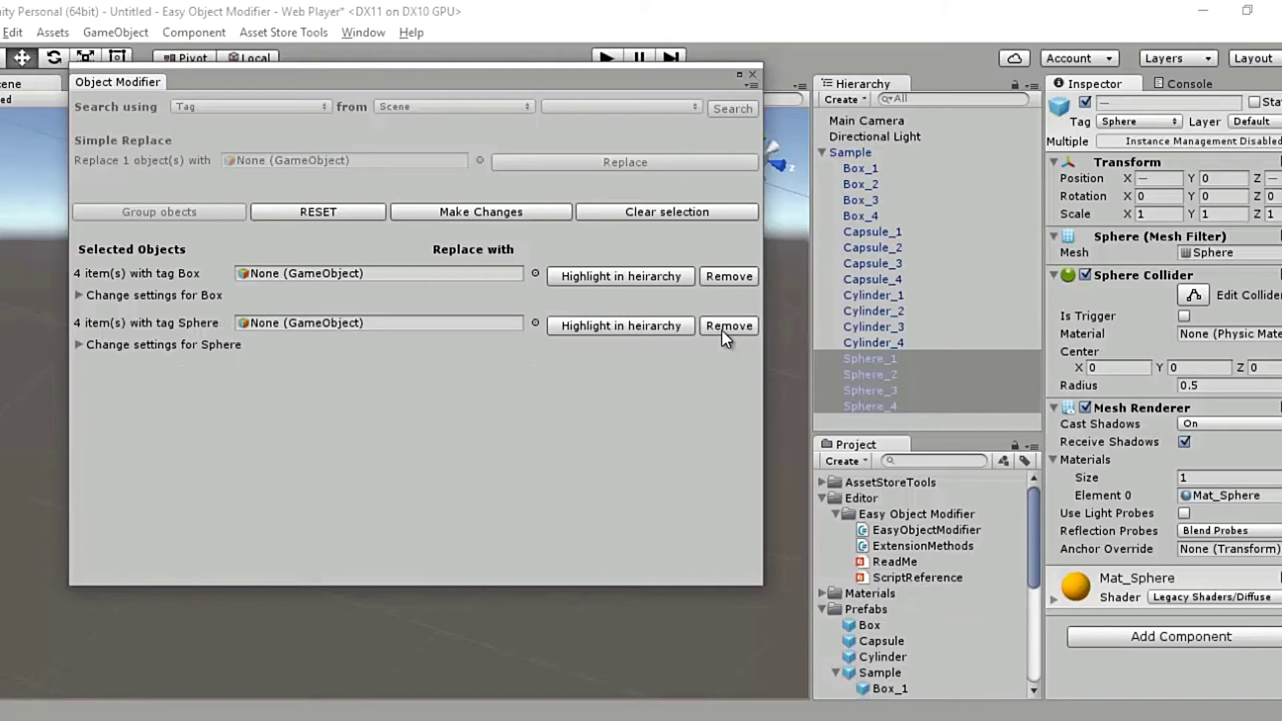
pyautogui.click(722, 327)
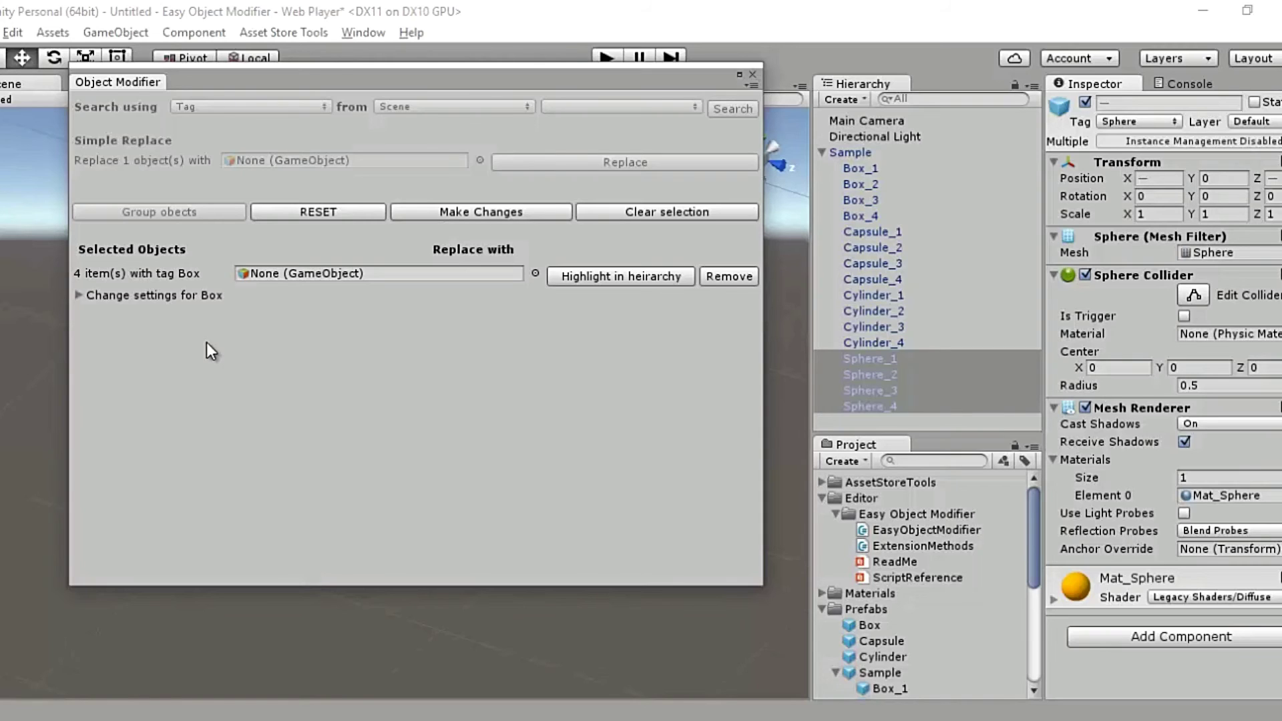
pyautogui.click(638, 328)
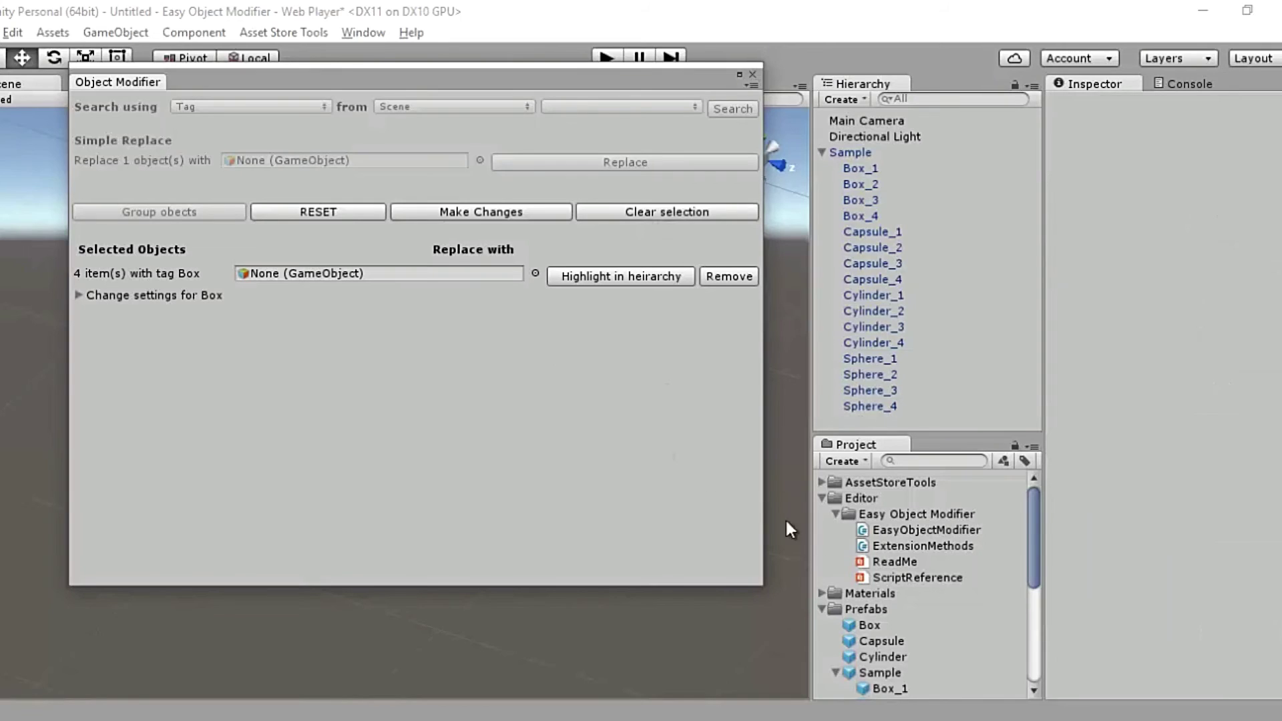
# Assign the Cylinder prefab as the Box group's replacement, expand its change settings, and turn off Keep object(s) transform
pyautogui.moveTo(875, 654); pyautogui.dragTo(295, 277)
pyautogui.click(79, 295)
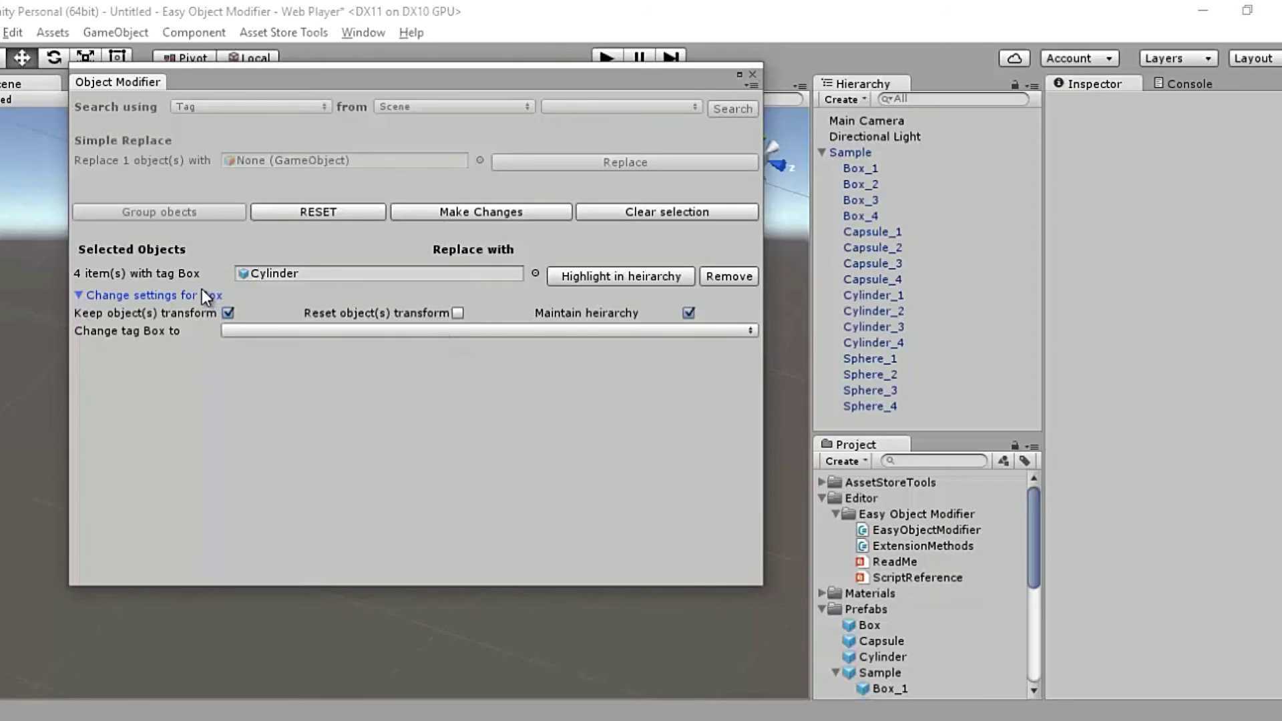
pyautogui.click(227, 312)
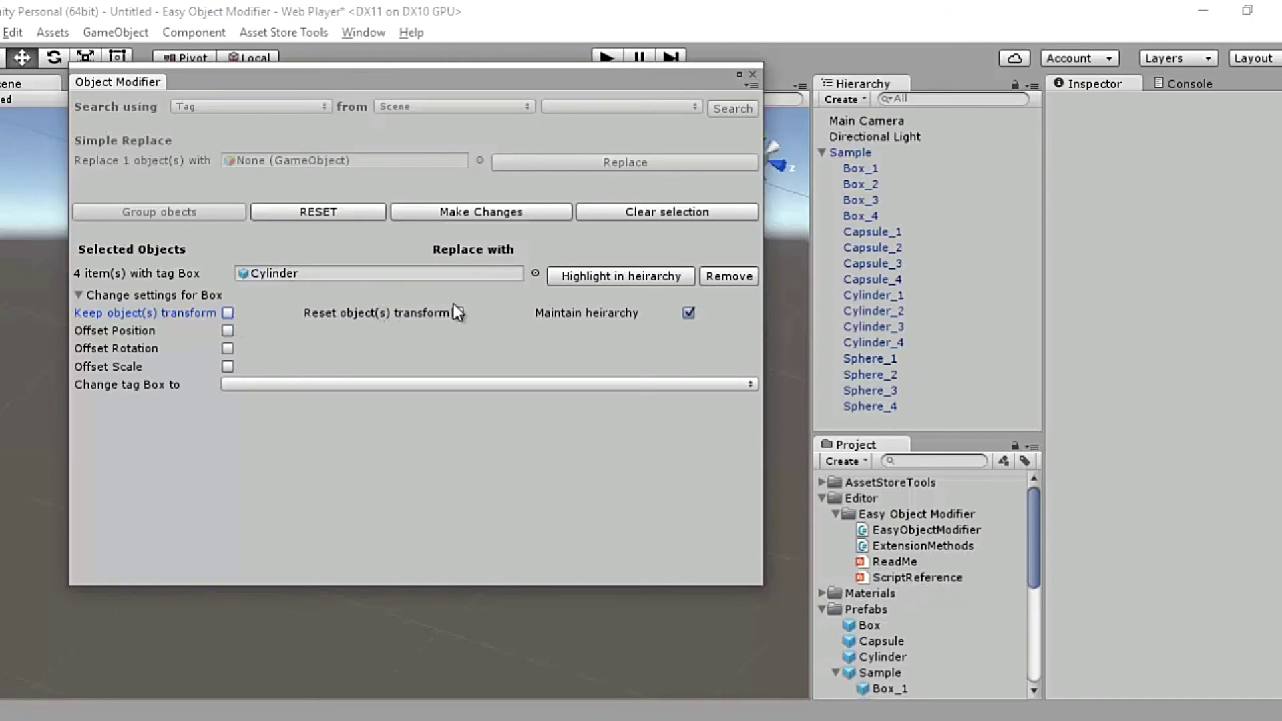
# Select Box_1 in the hierarchy and look at the reset options of its Transform component
pyautogui.click(860, 168)
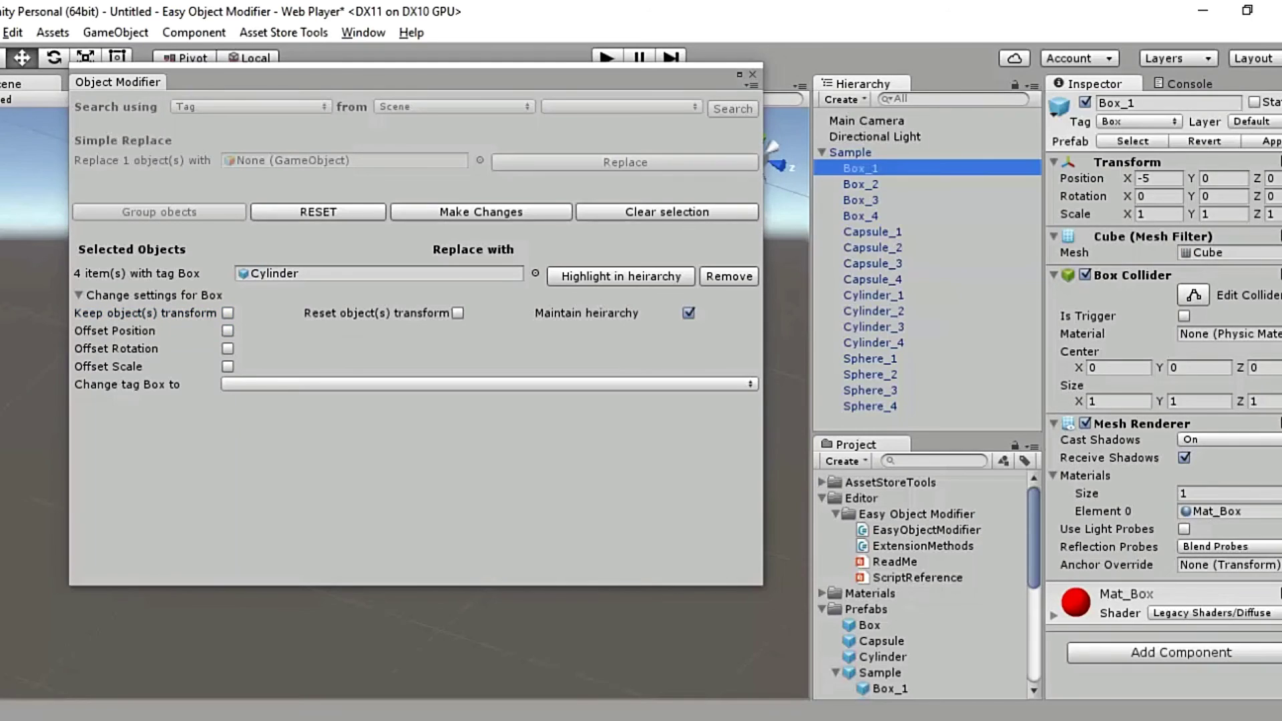
pyautogui.rightClick(1195, 163)
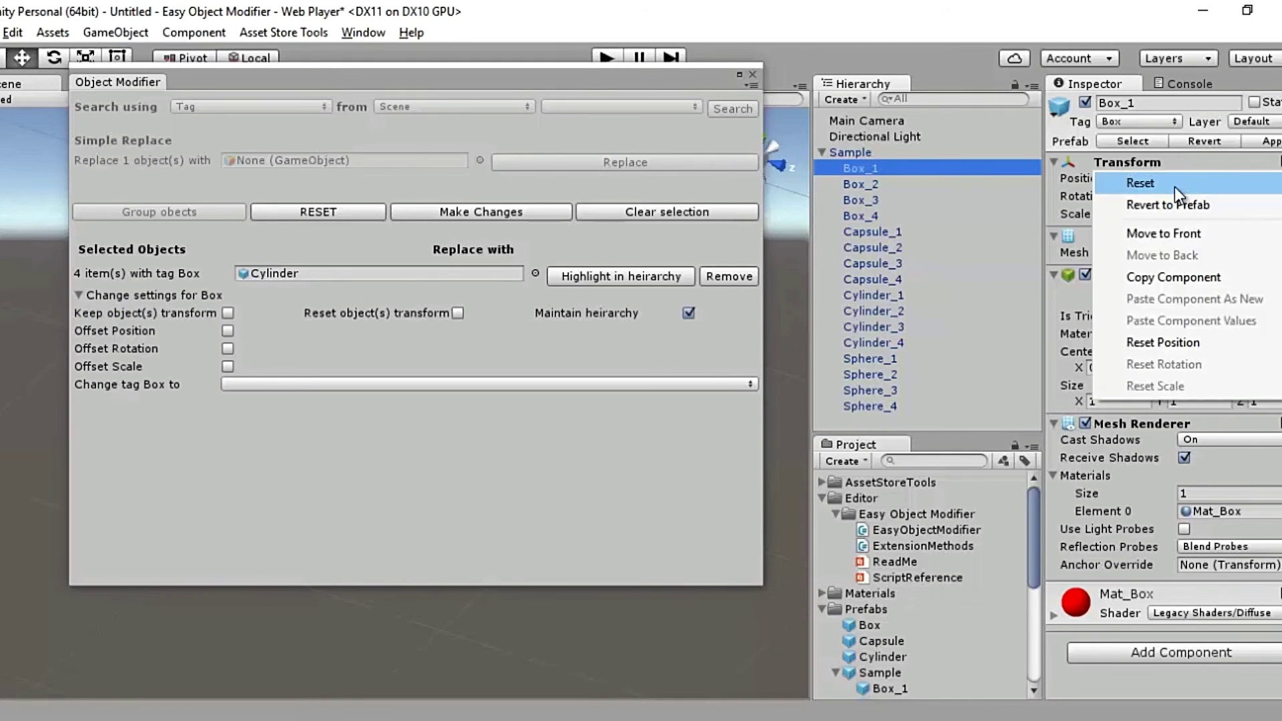
pyautogui.click(589, 75)
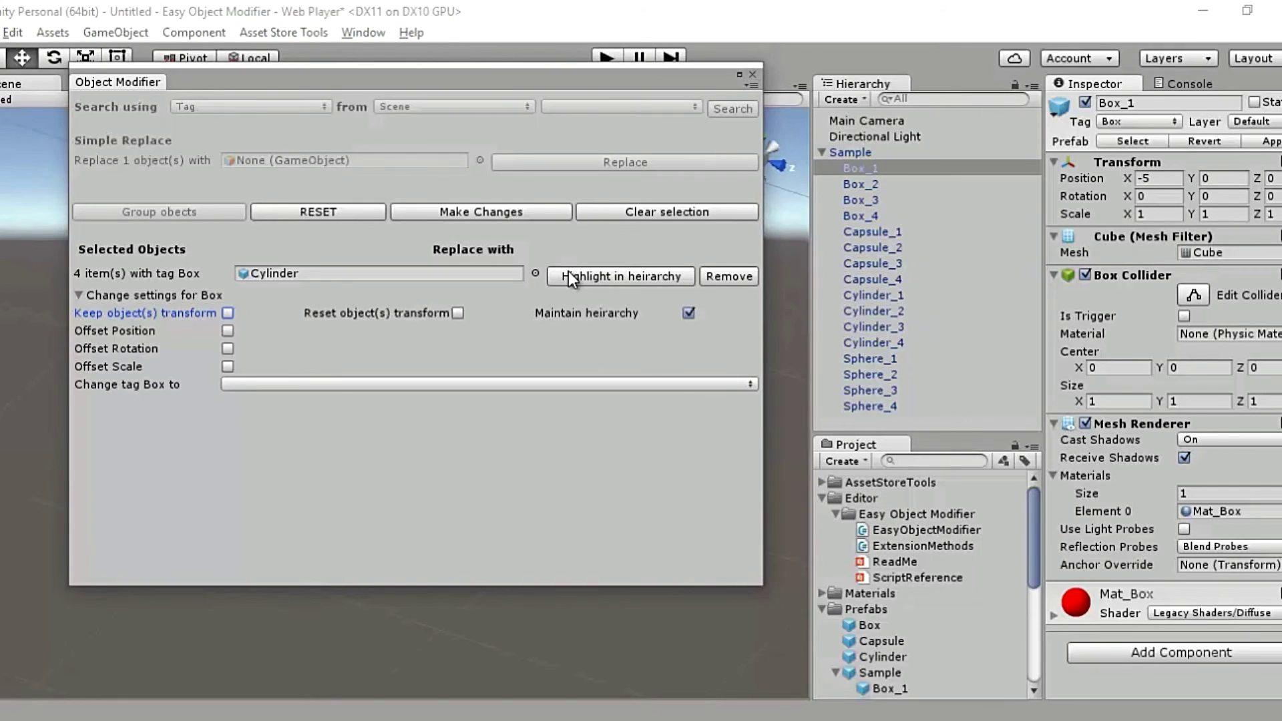
# Try turning off Maintain heirarchy for the Box group and open the choice of replacement tags
pyautogui.click(688, 314)
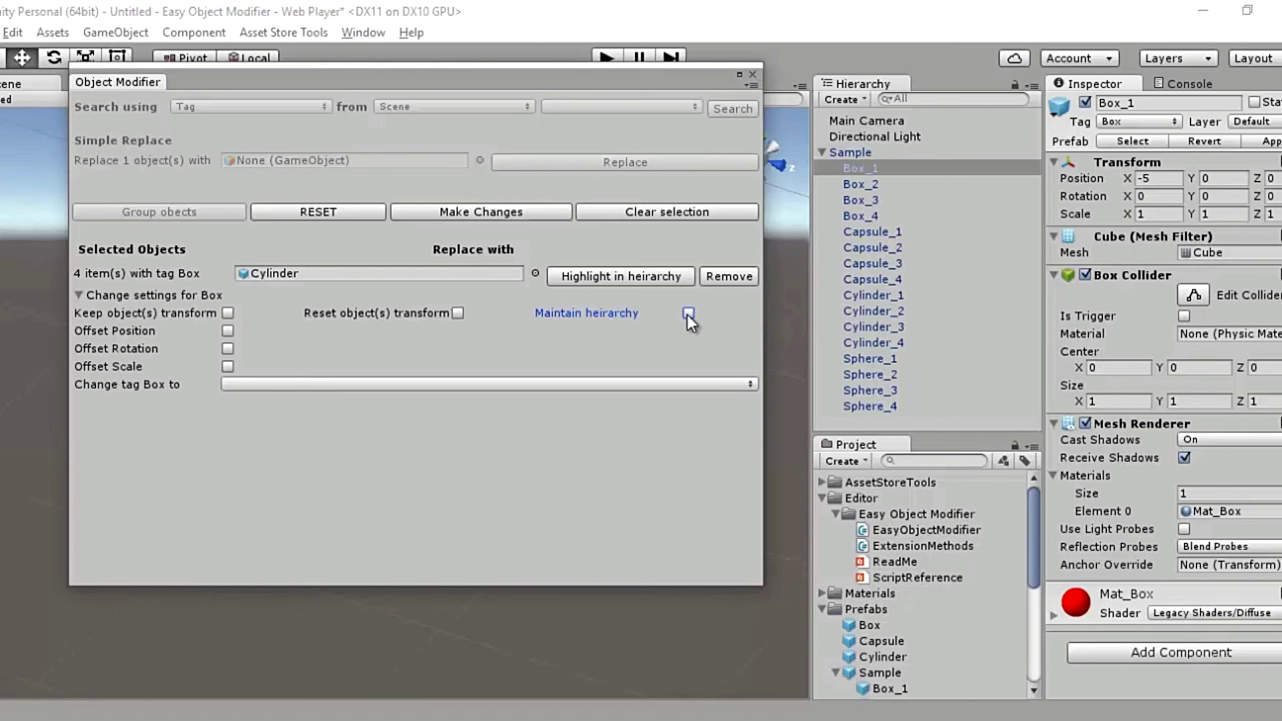
pyautogui.click(382, 383)
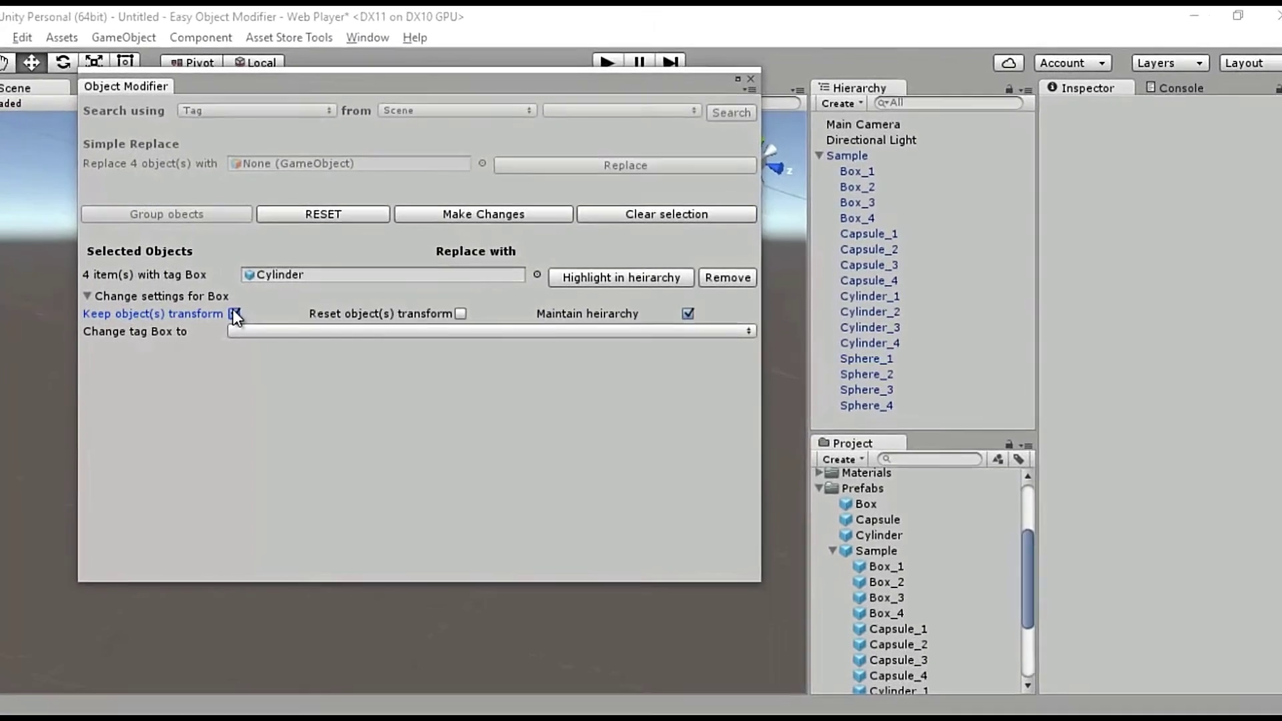
# Turn off Keep object(s) transform for the Box group and inspect the Cylinder prefab's properties
pyautogui.click(234, 314)
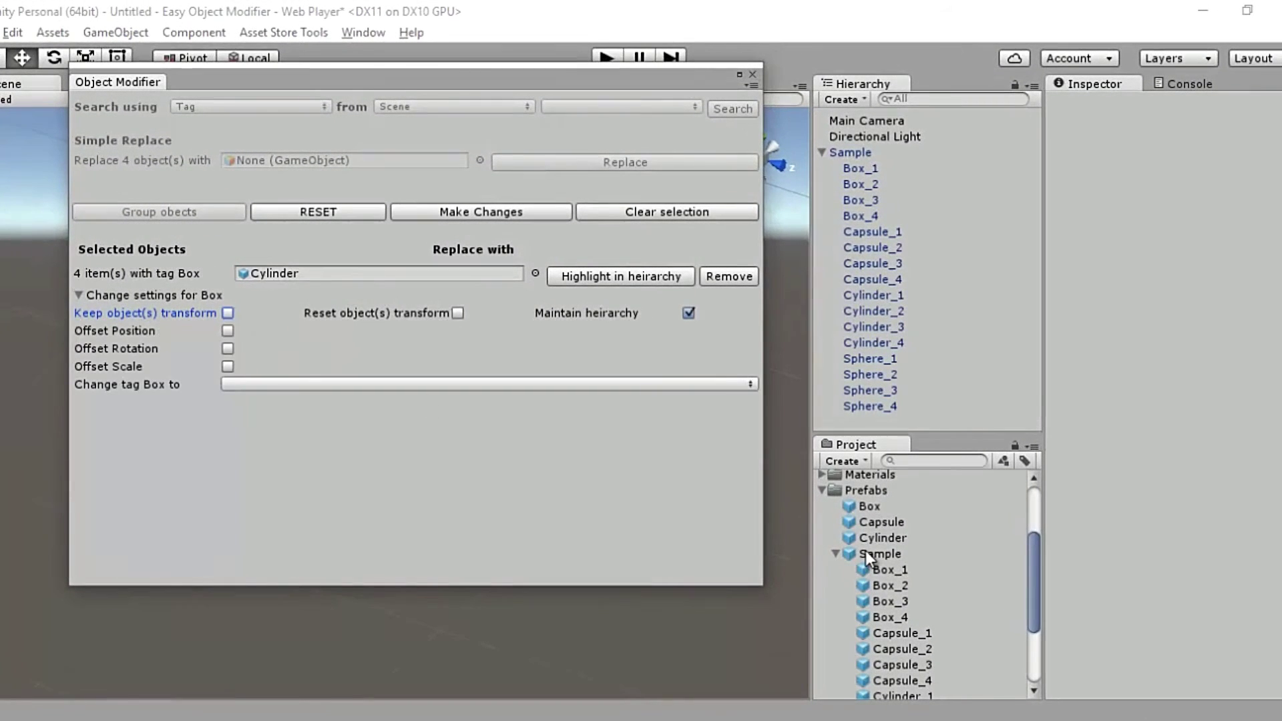
pyautogui.scroll(-3, 867, 553)
pyautogui.scroll(3, 878, 561)
pyautogui.click(879, 539)
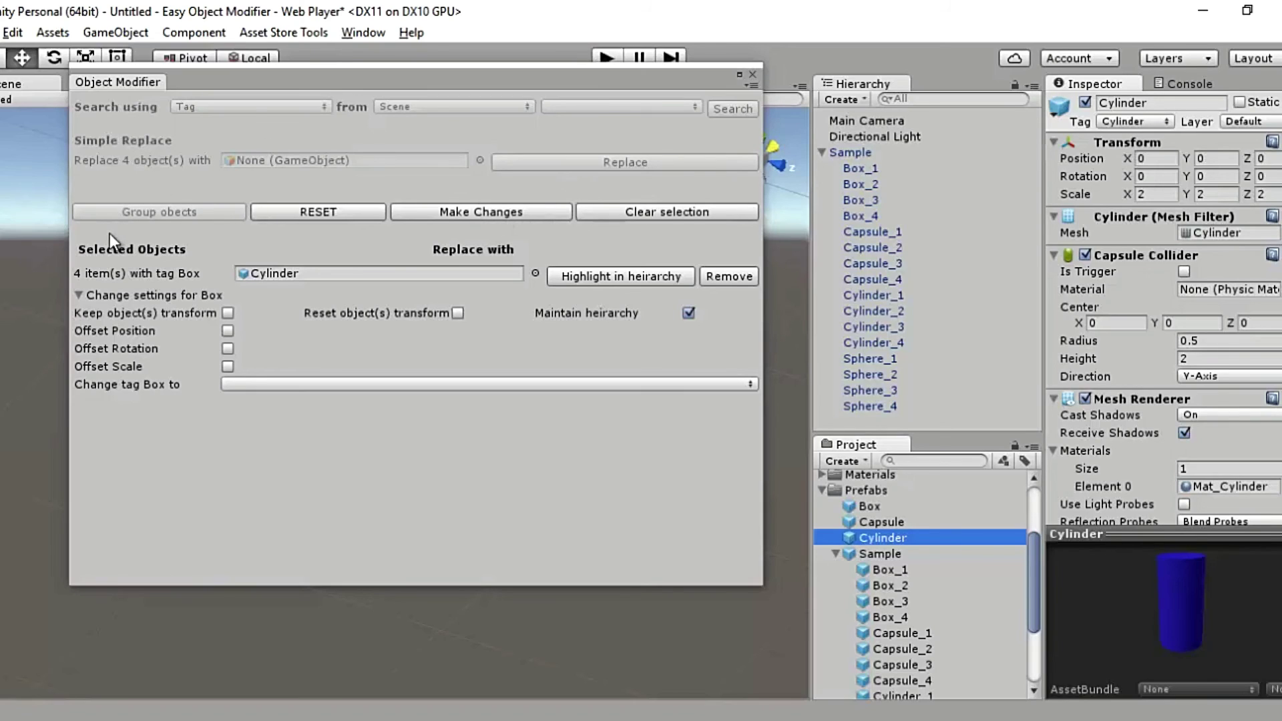
# Enable position and rotation offsets for the Box group, setting position X to 10 and rotation X to 30
pyautogui.click(228, 331)
pyautogui.click(205, 400)
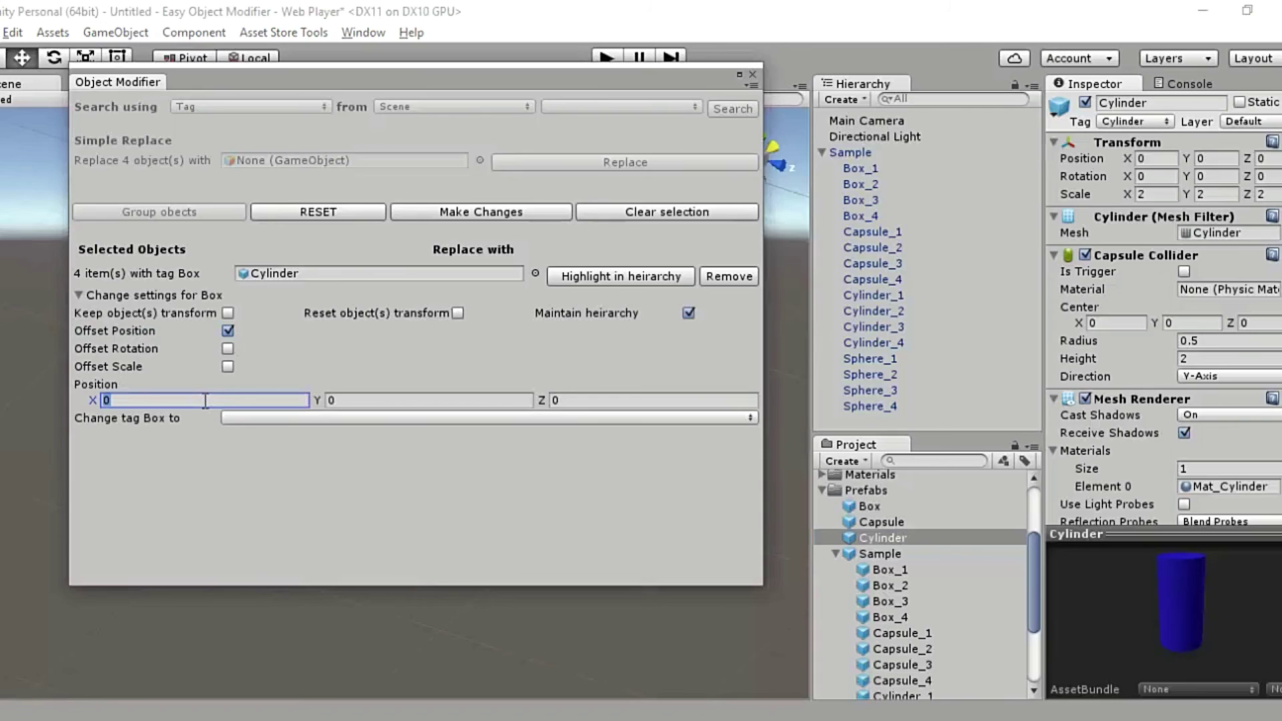
pyautogui.write('10')
pyautogui.click(228, 348)
pyautogui.click(154, 434)
pyautogui.write('3')
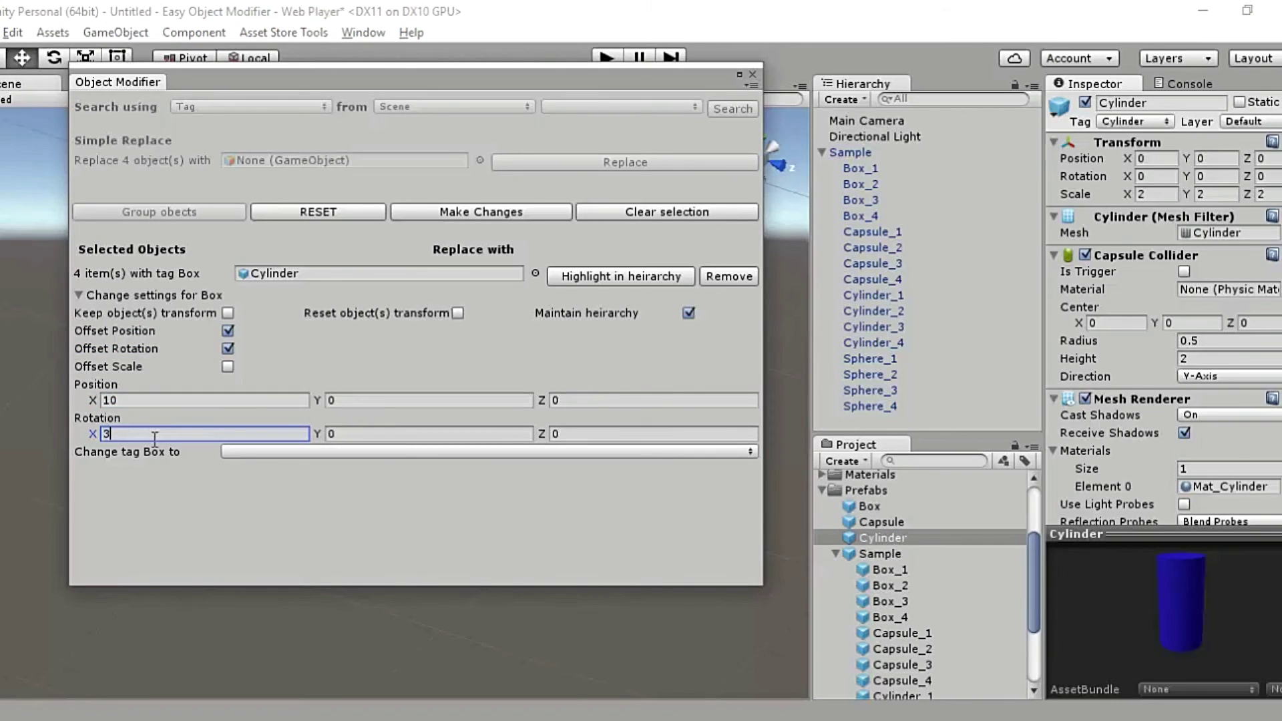
pyautogui.write('0')
# Set the Box group's new tag to Sample and turn off Maintain heirarchy
pyautogui.click(290, 455)
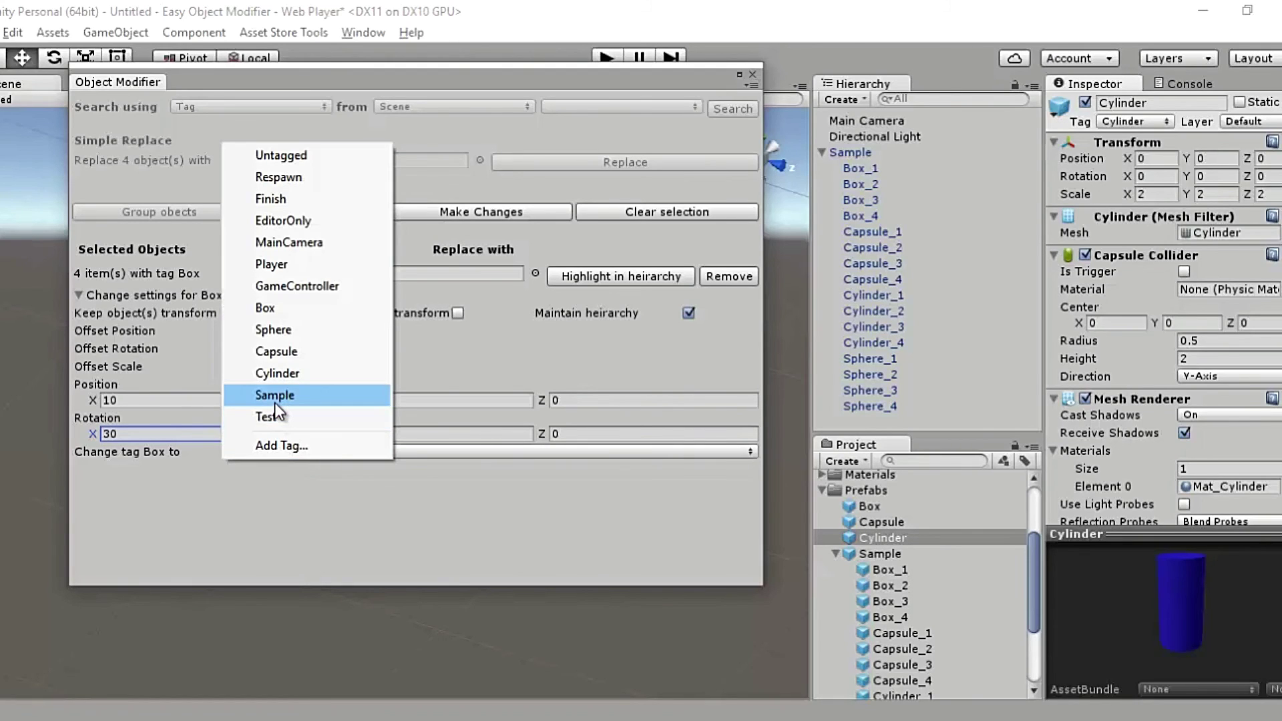
pyautogui.click(274, 399)
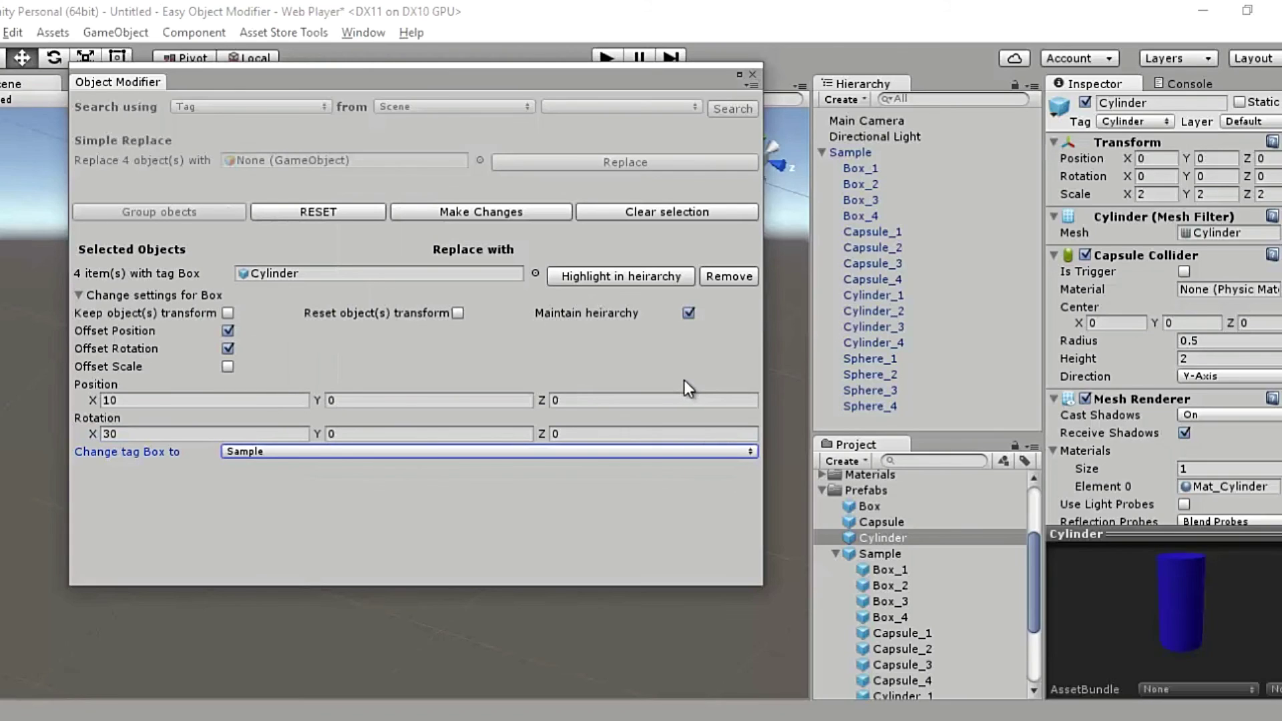
pyautogui.click(689, 313)
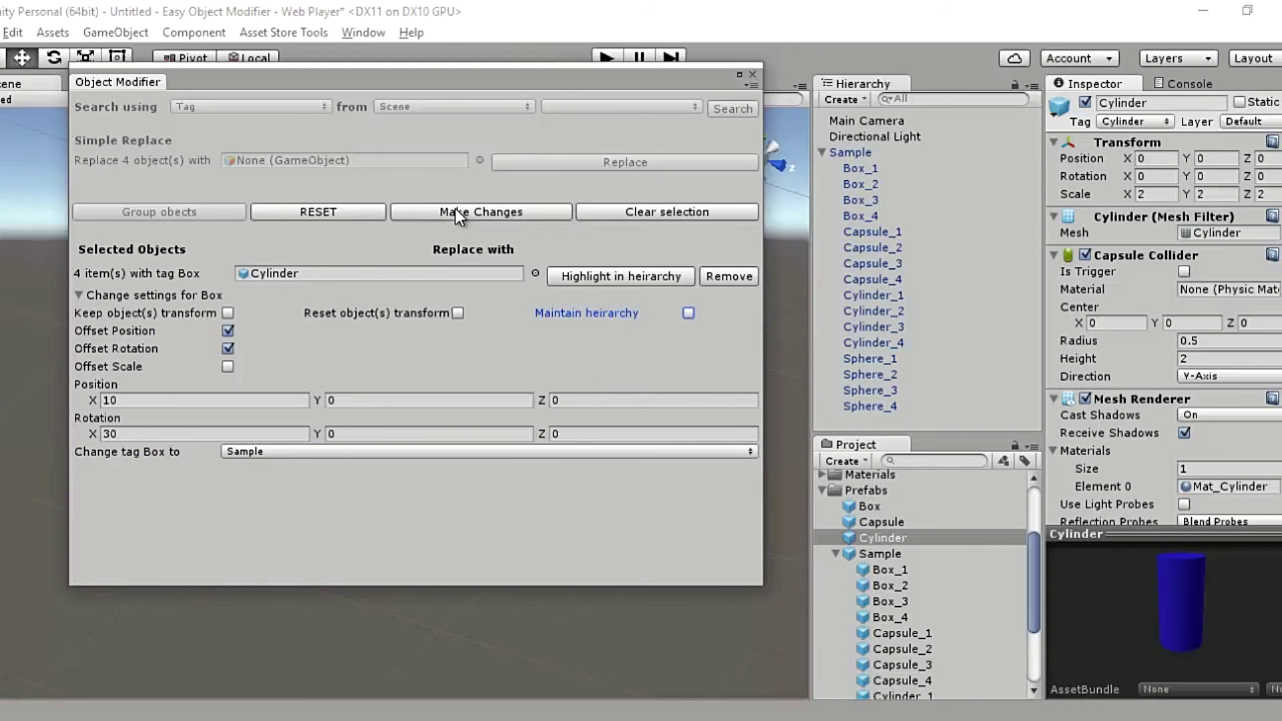
# Highlight the Box group in the hierarchy, apply the configured changes to its objects, and dismiss the completion message
pyautogui.click(589, 278)
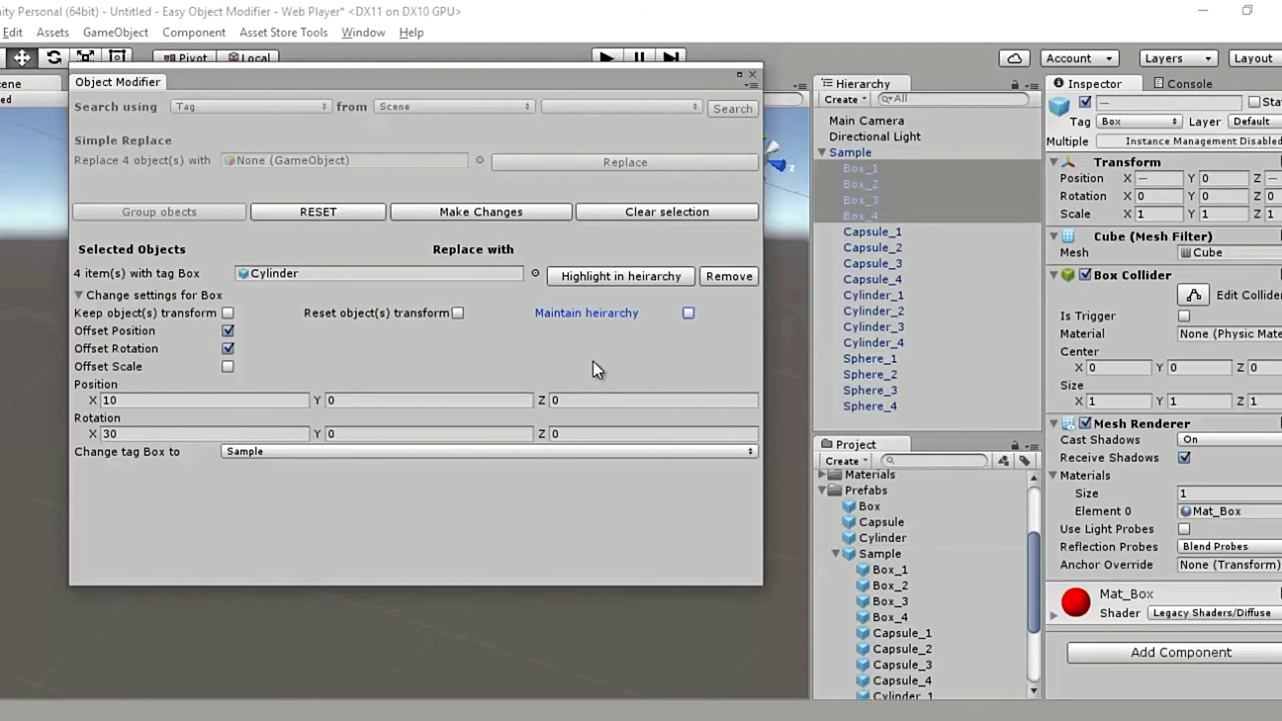
pyautogui.moveTo(458, 78); pyautogui.dragTo(542, 110)
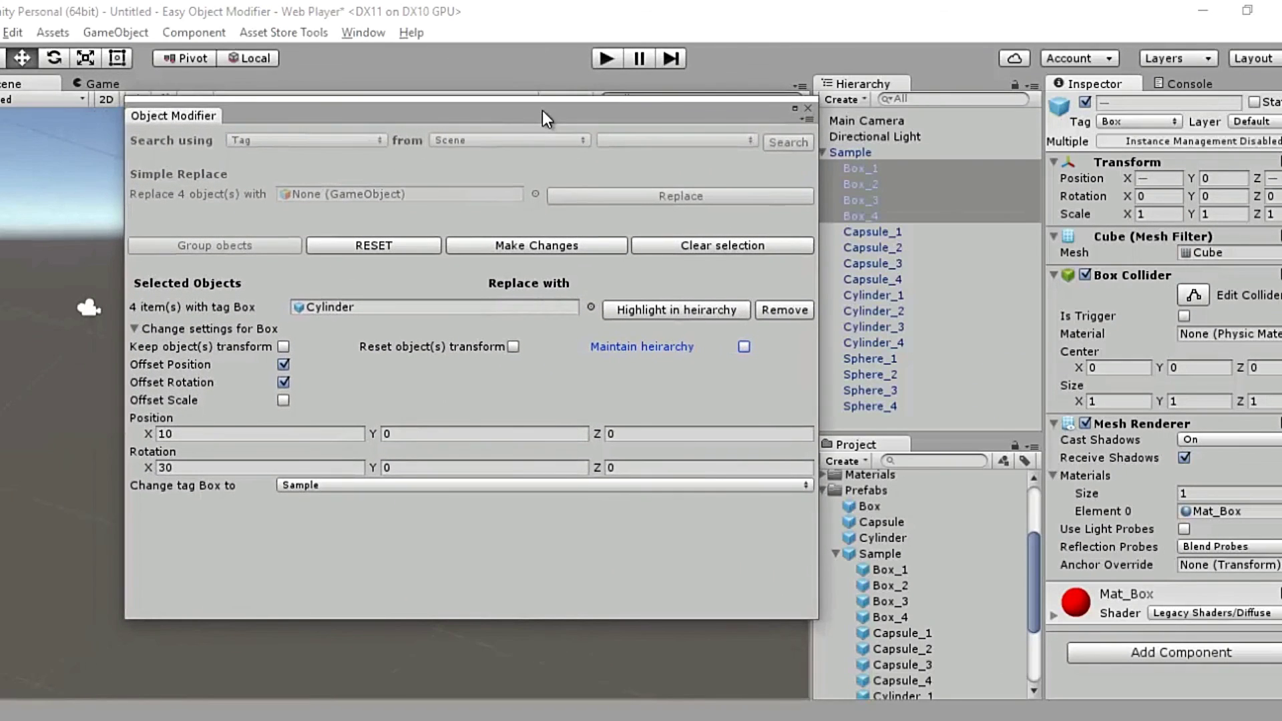
pyautogui.click(514, 244)
pyautogui.click(710, 415)
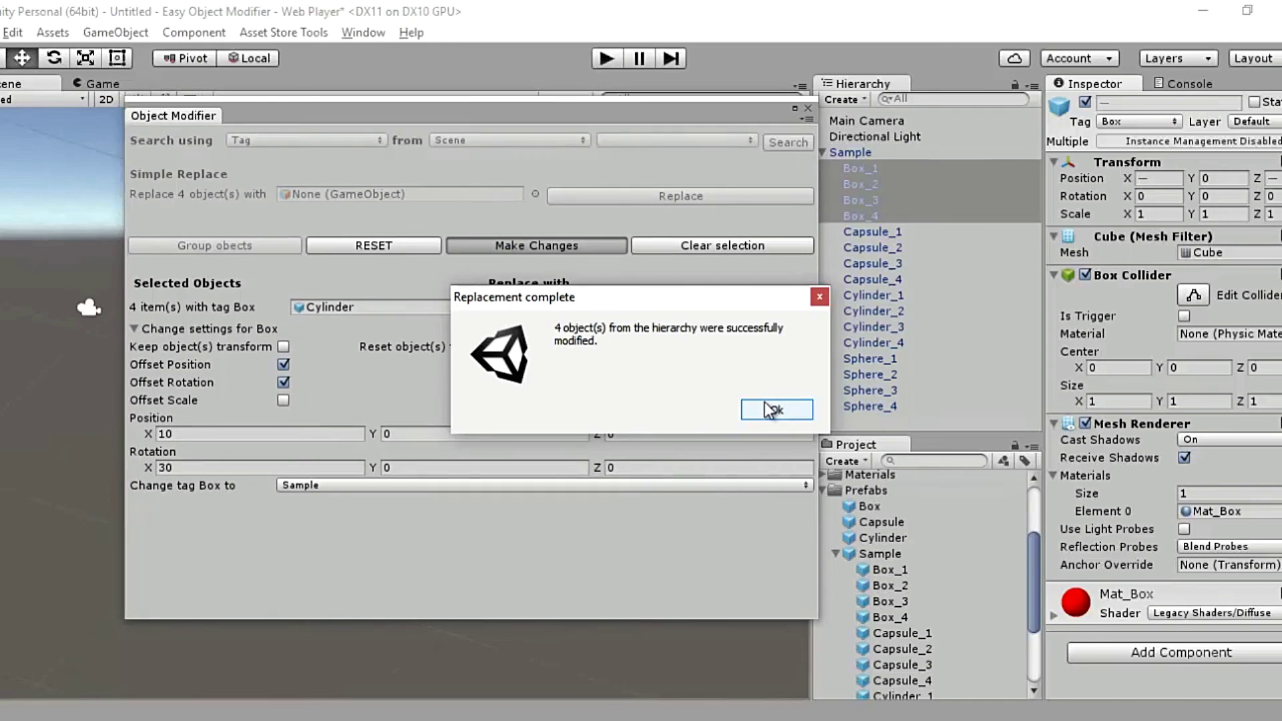
pyautogui.click(774, 409)
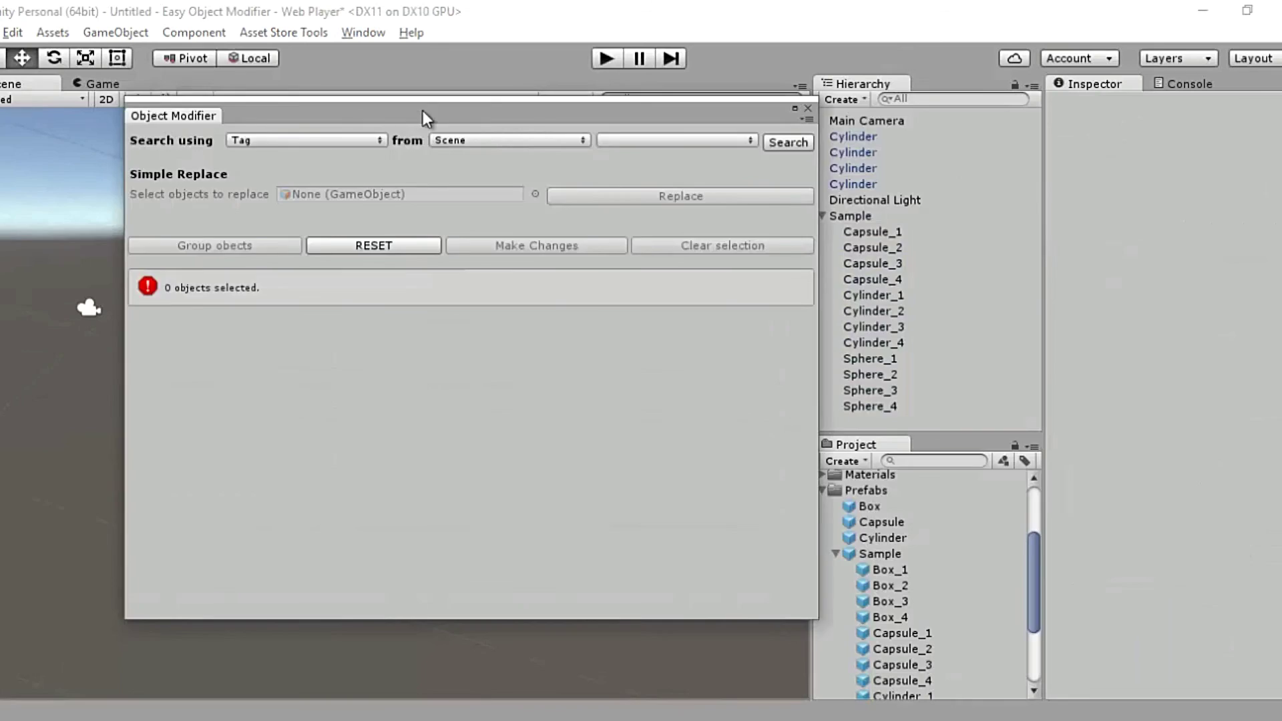
# Select the four replacement Cylinder objects at the hierarchy's root and examine their tag and transform
pyautogui.moveTo(390, 110); pyautogui.dragTo(337, 114)
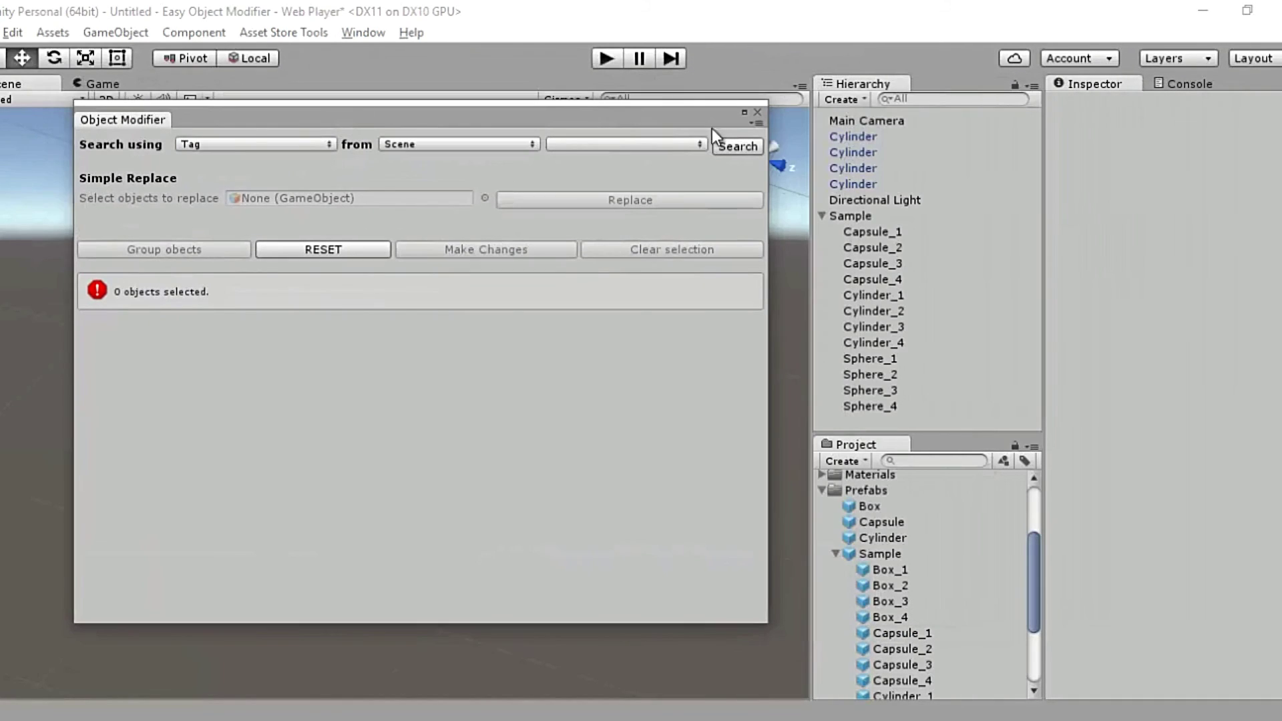
pyautogui.click(856, 136)
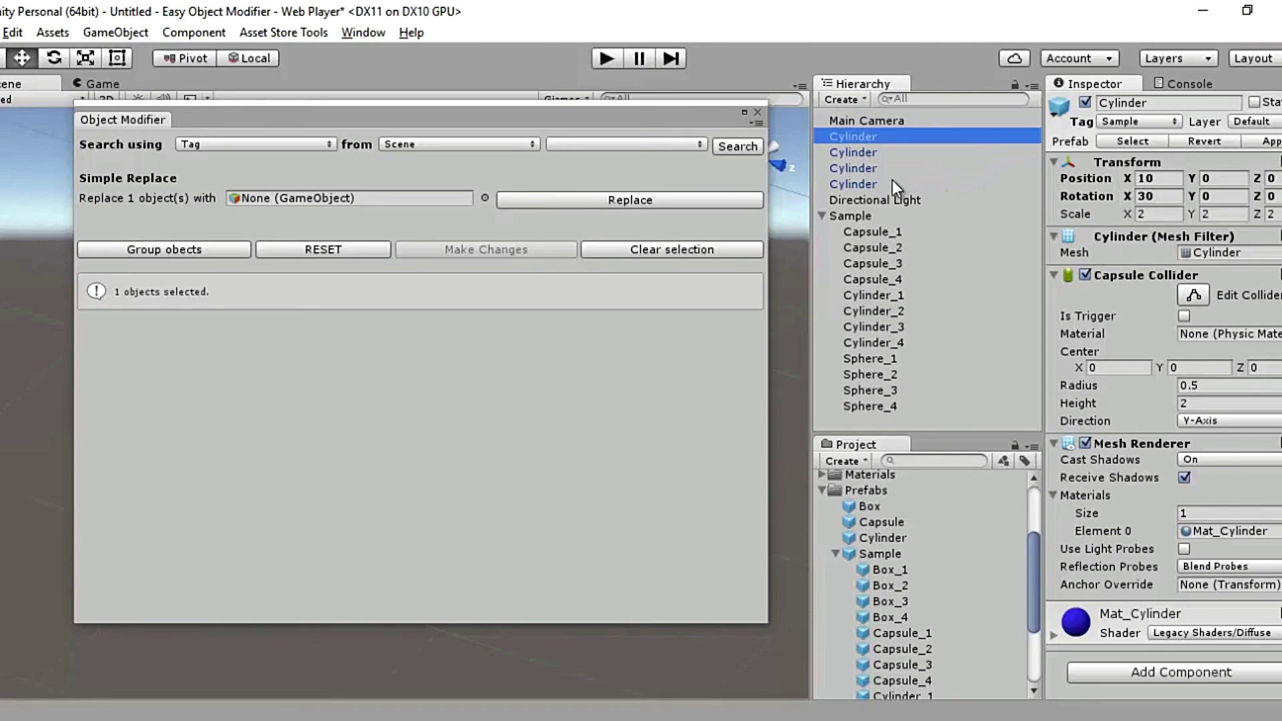
pyautogui.moveTo(658, 115); pyautogui.dragTo(536, 74)
pyautogui.keyDown('shift'); pyautogui.click(853, 184); pyautogui.keyUp('shift')
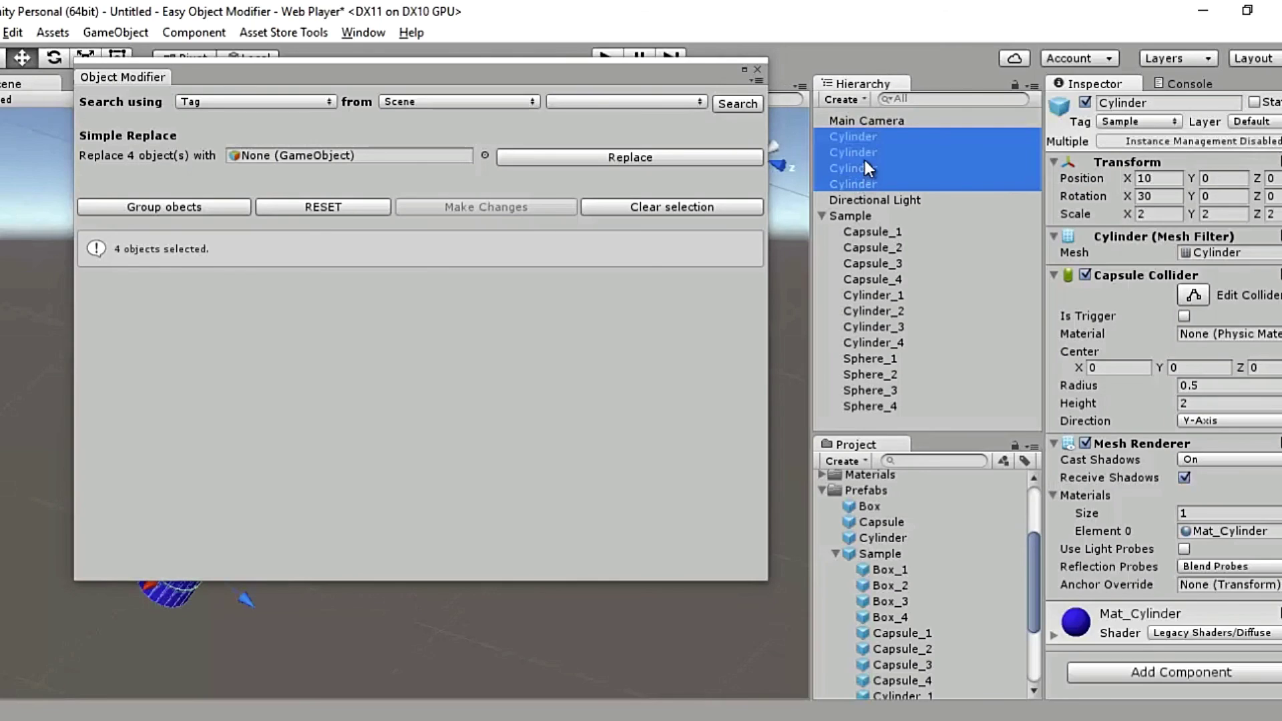